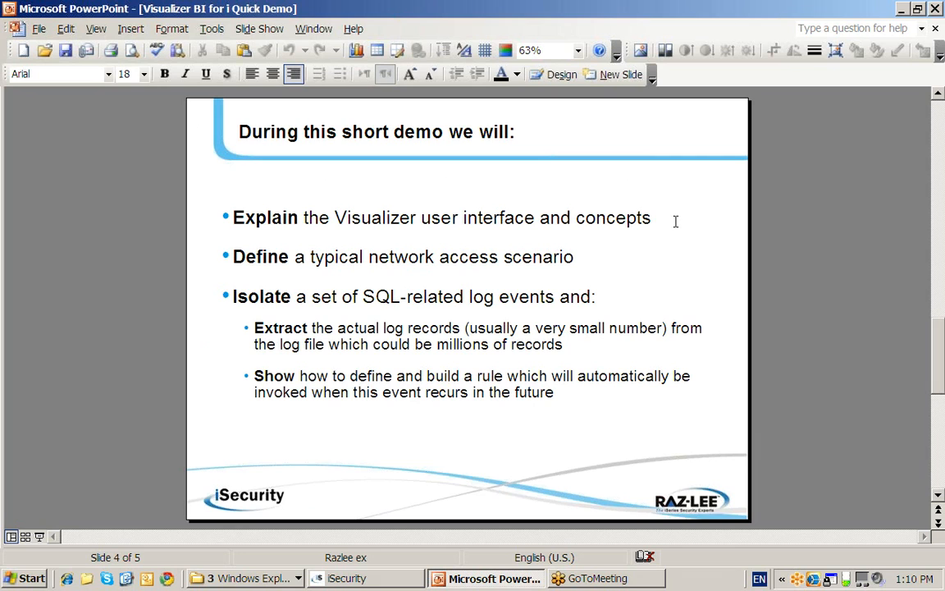
Switch to iSecurity and look through the contents of the User Management and the Queries and Reports folders
{"action": "left_click", "coordinate": [348, 578]}
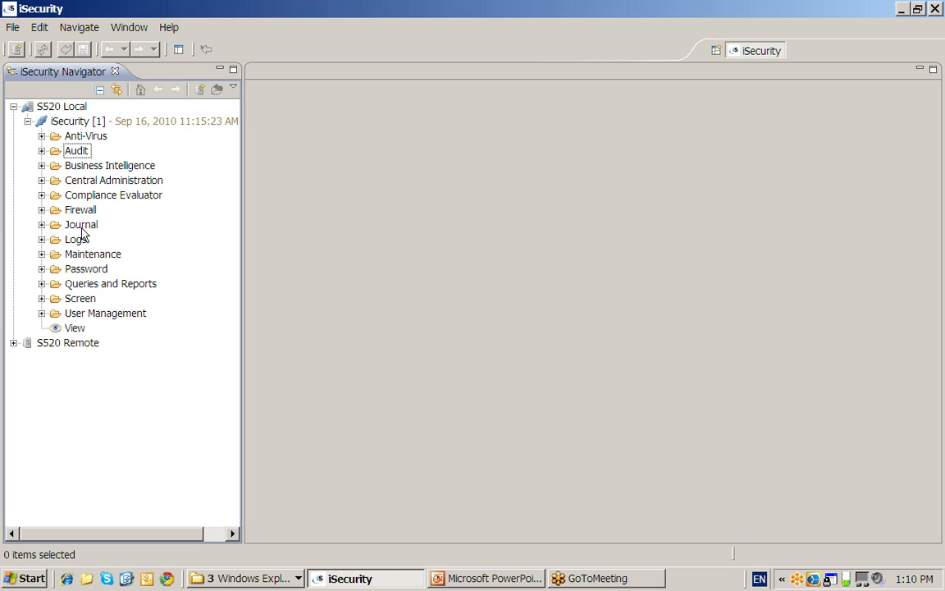
{"action": "left_click", "coordinate": [42, 314]}
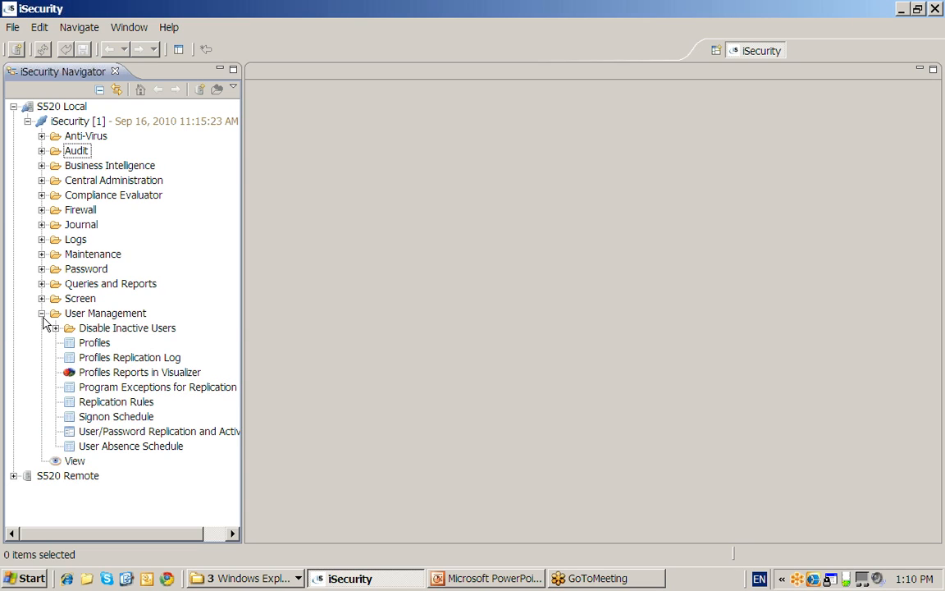
{"action": "left_click", "coordinate": [42, 313]}
{"action": "left_click", "coordinate": [42, 284]}
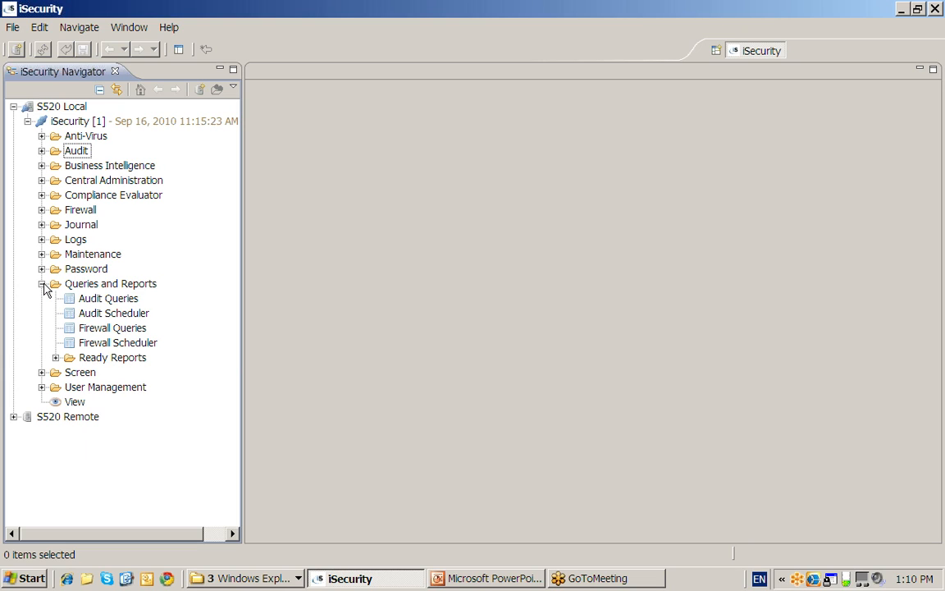
{"action": "left_click", "coordinate": [42, 284]}
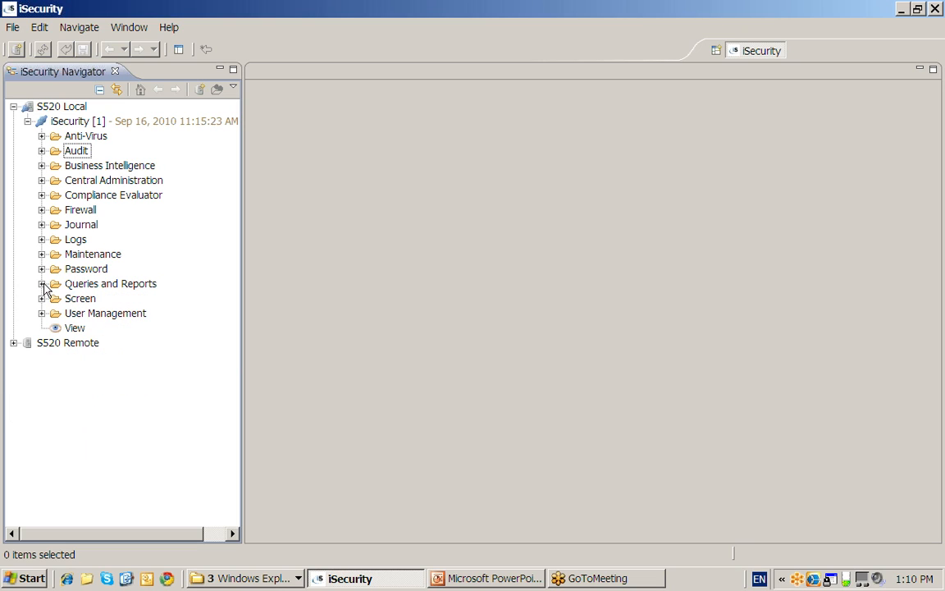
Open the Firewall visualizer from the Business Intelligence section, with its Audit subfolder also expanded
{"action": "left_click", "coordinate": [42, 165]}
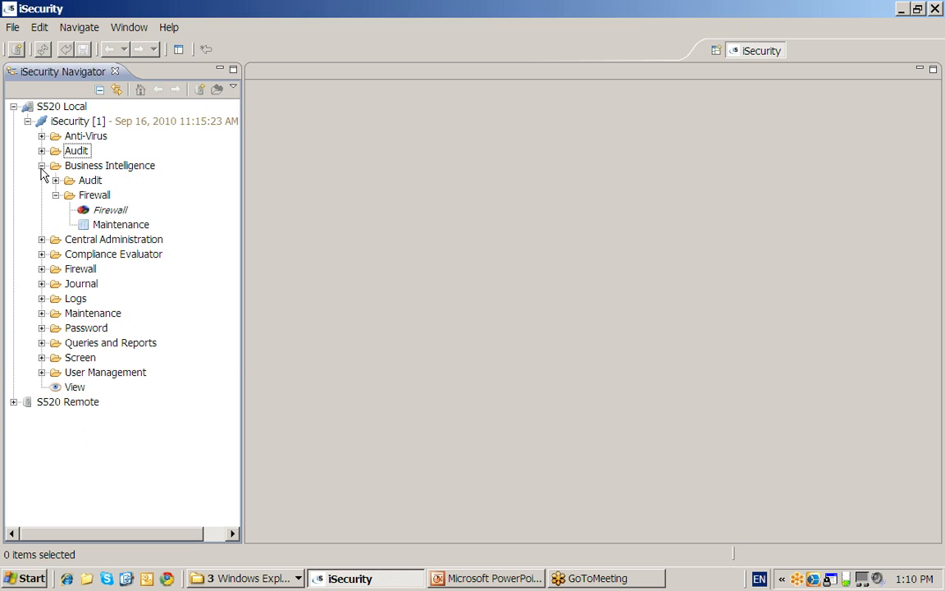
{"action": "left_click", "coordinate": [56, 180]}
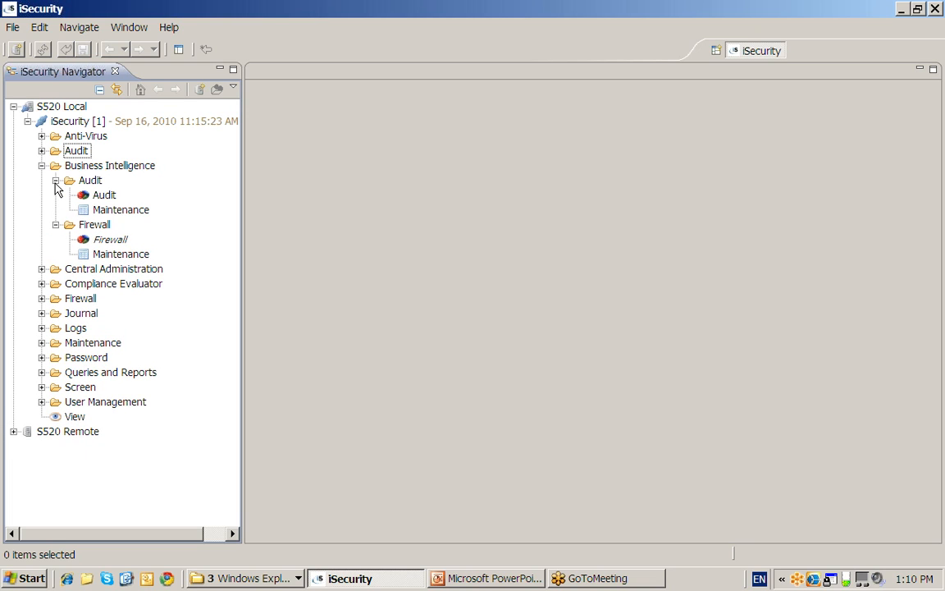
{"action": "double_click", "coordinate": [109, 240]}
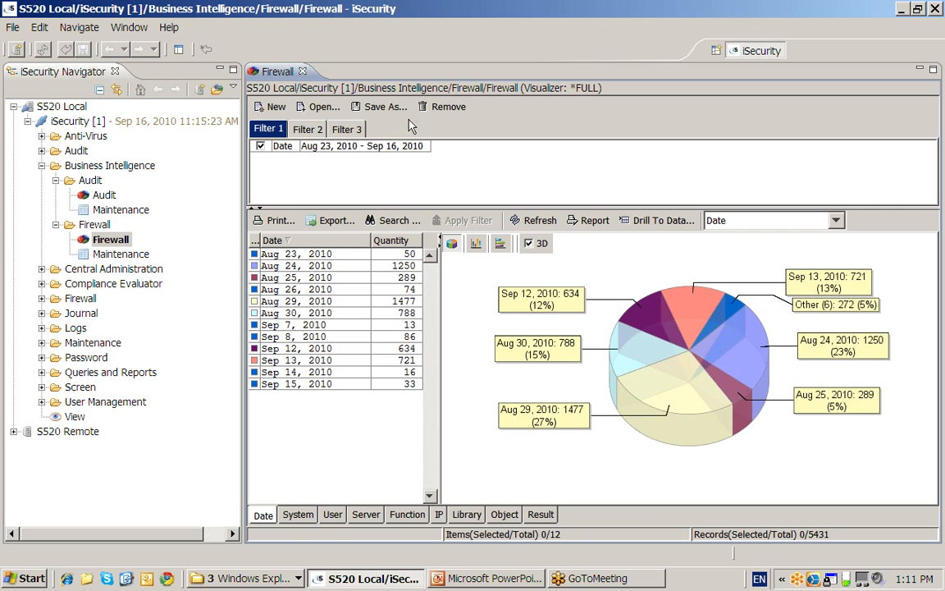
Filter the firewall data to the dates Sep 7 through Sep 15, 2010 and break it down by System
{"action": "left_click", "coordinate": [320, 385]}
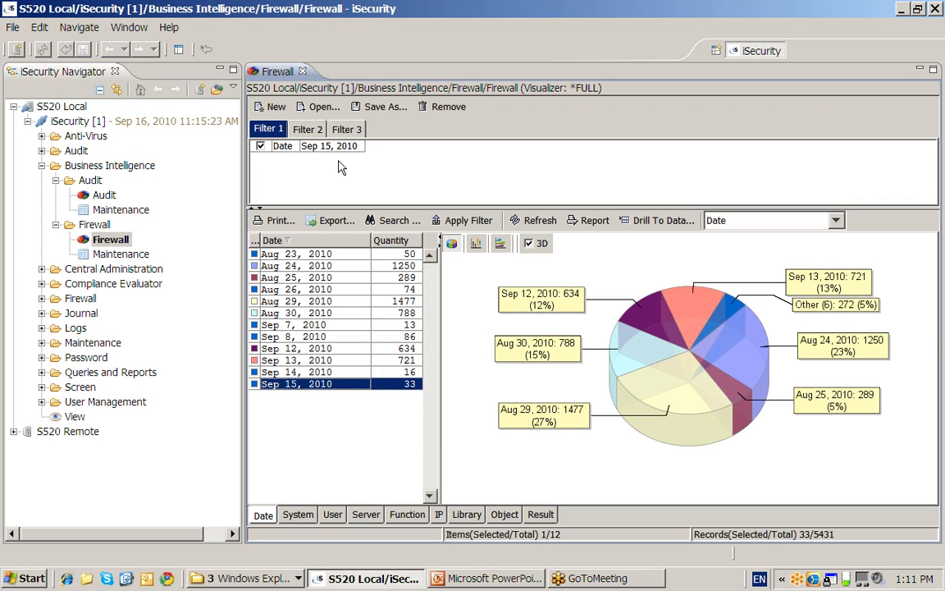
{"action": "left_click", "coordinate": [326, 327], "text": "shift"}
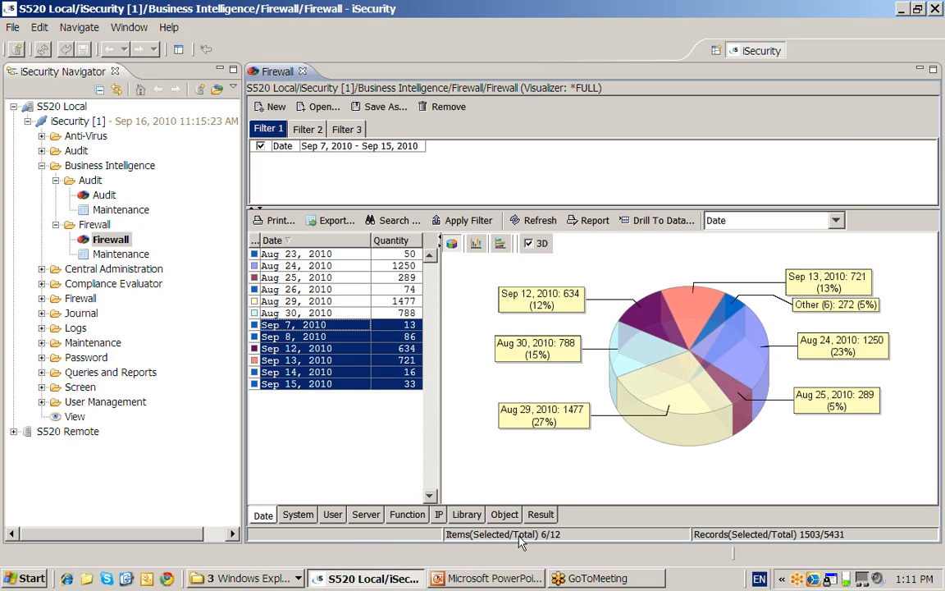
{"action": "left_click", "coordinate": [835, 220]}
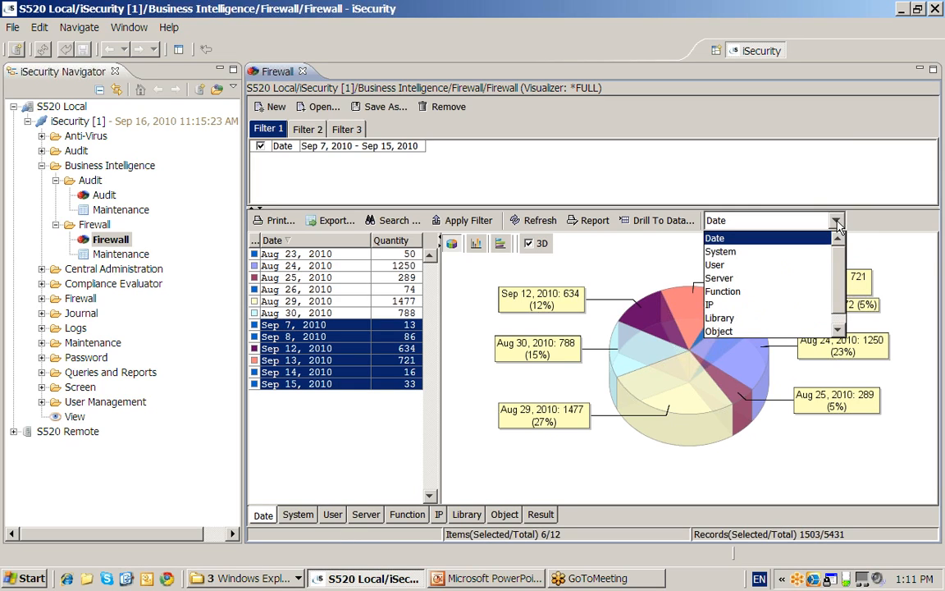
{"action": "left_click", "coordinate": [808, 252]}
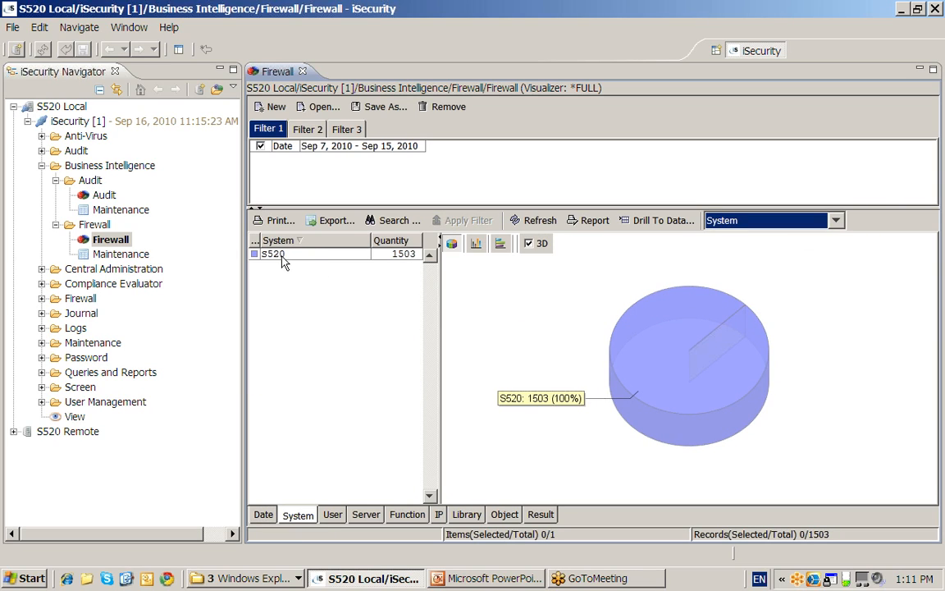
Break the date-filtered firewall data down by User, followed by Server
{"action": "left_click", "coordinate": [836, 224]}
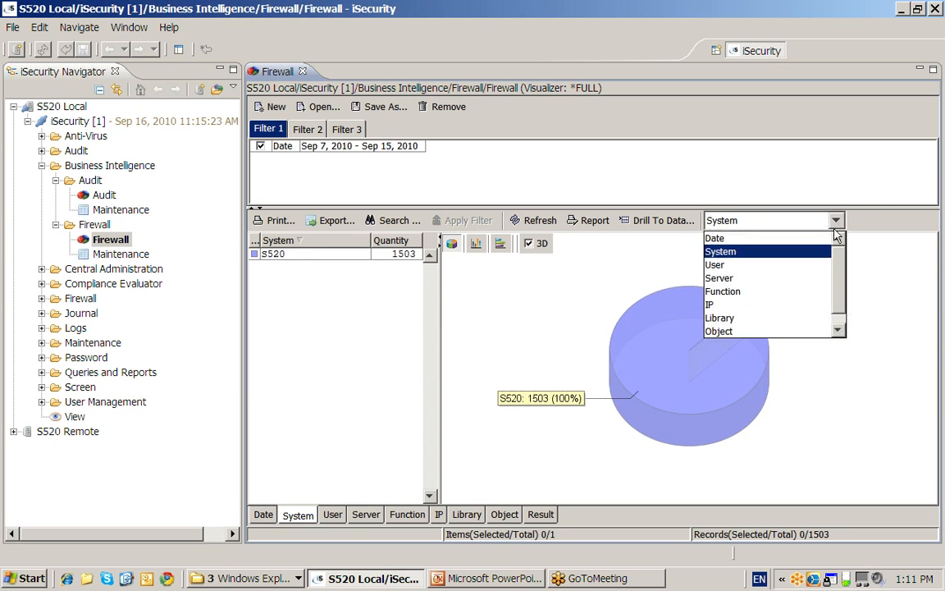
{"action": "left_click", "coordinate": [805, 266]}
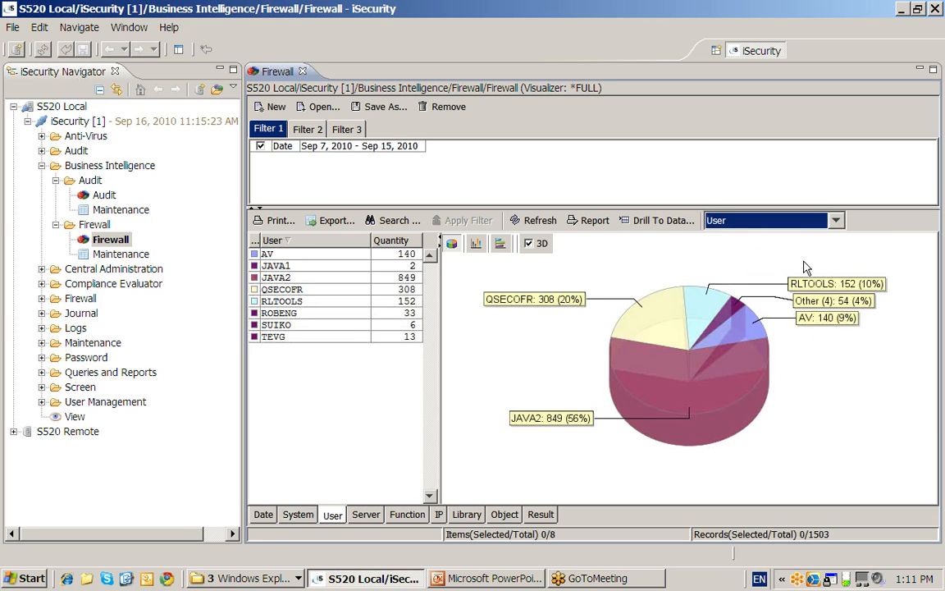
{"action": "left_click", "coordinate": [836, 221]}
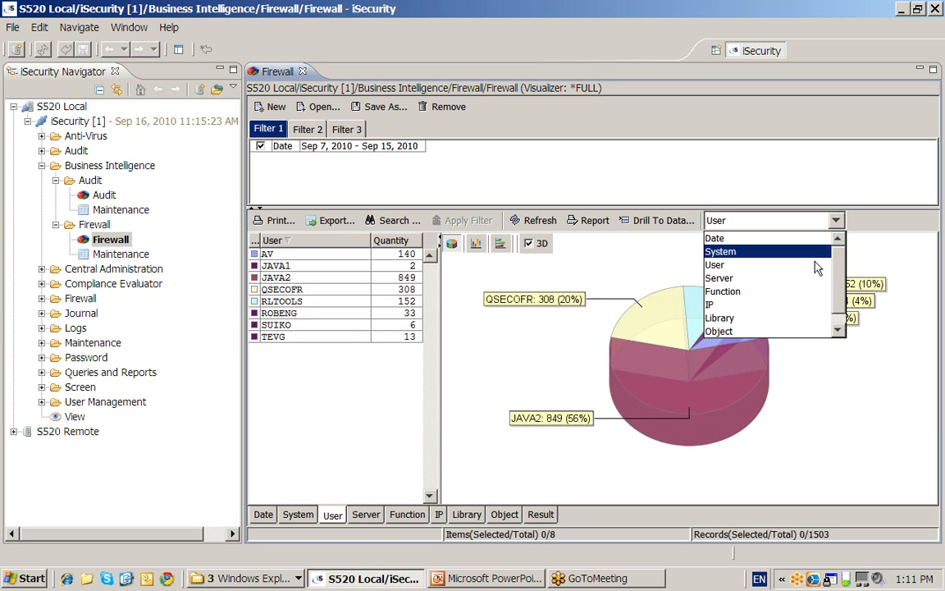
{"action": "left_click", "coordinate": [805, 279]}
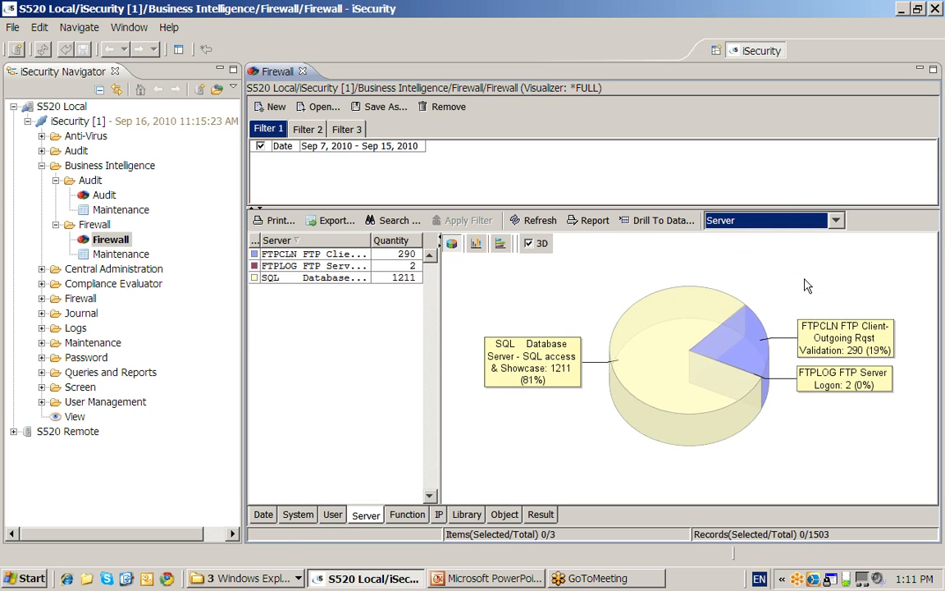
Widen the server table and its Server column, and try sorting the rows by server and by quantity
{"action": "left_click_drag", "start_coordinate": [437, 325], "coordinate": [554, 332]}
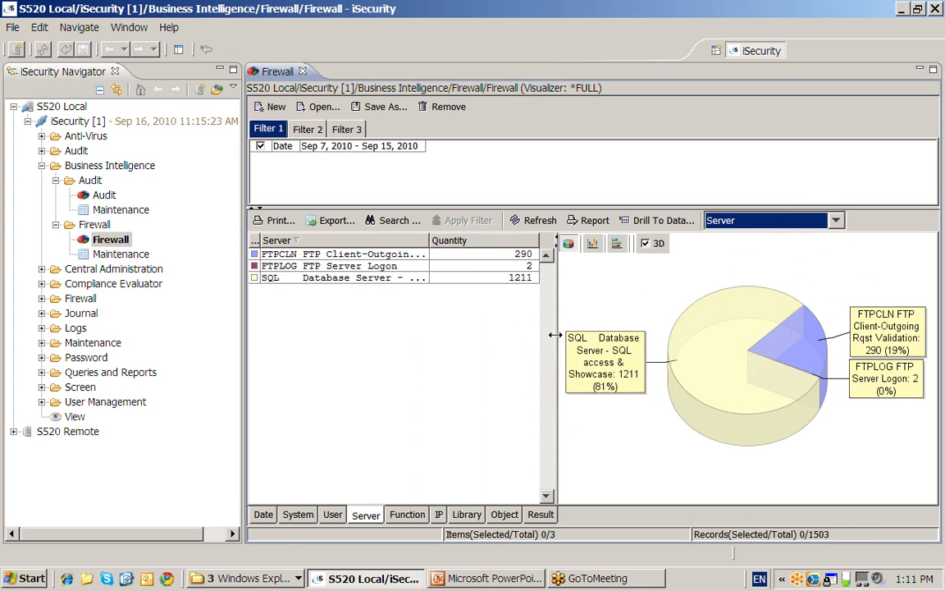
{"action": "left_click", "coordinate": [390, 240]}
{"action": "left_click_drag", "start_coordinate": [429, 240], "coordinate": [486, 271]}
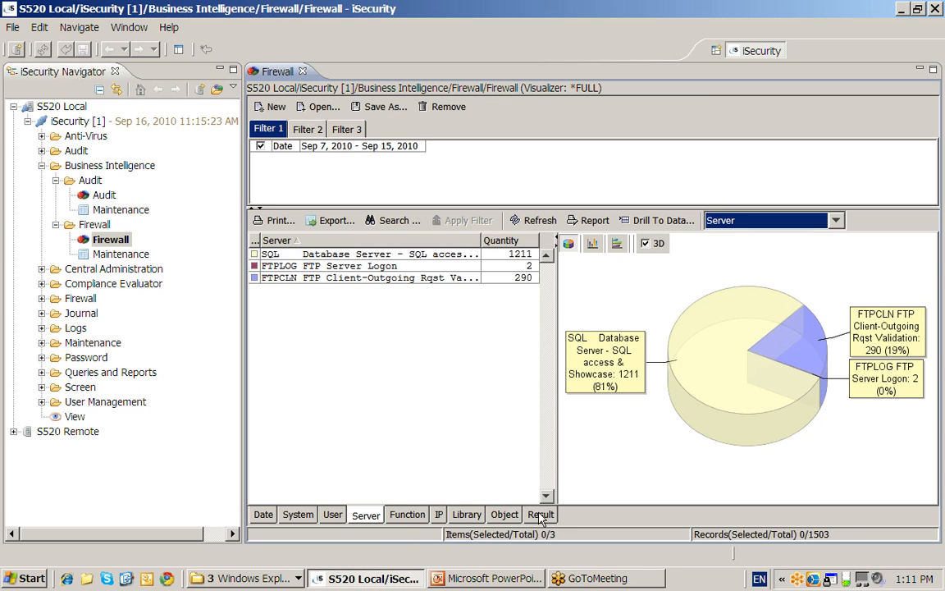
{"action": "left_click", "coordinate": [322, 242]}
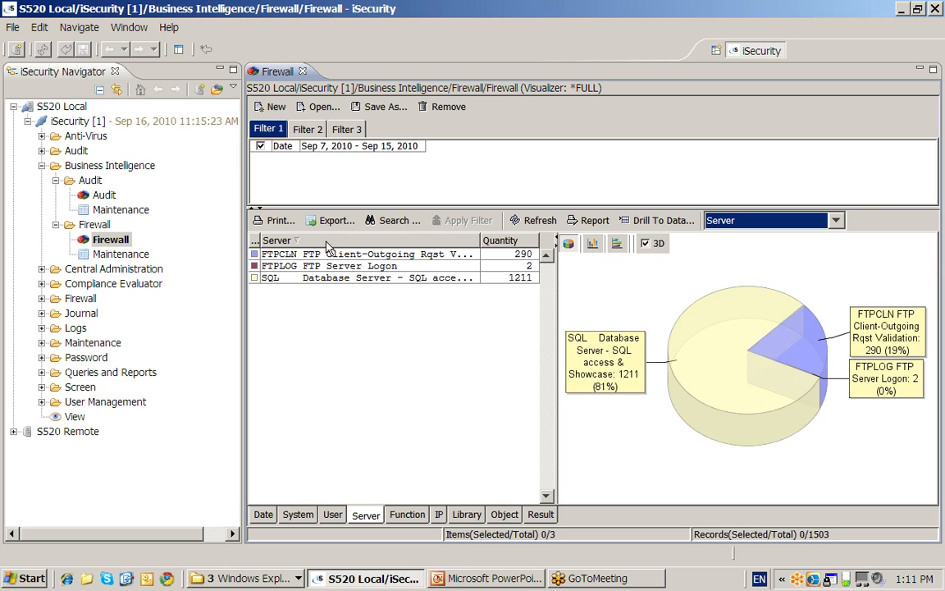
{"action": "left_click", "coordinate": [500, 241]}
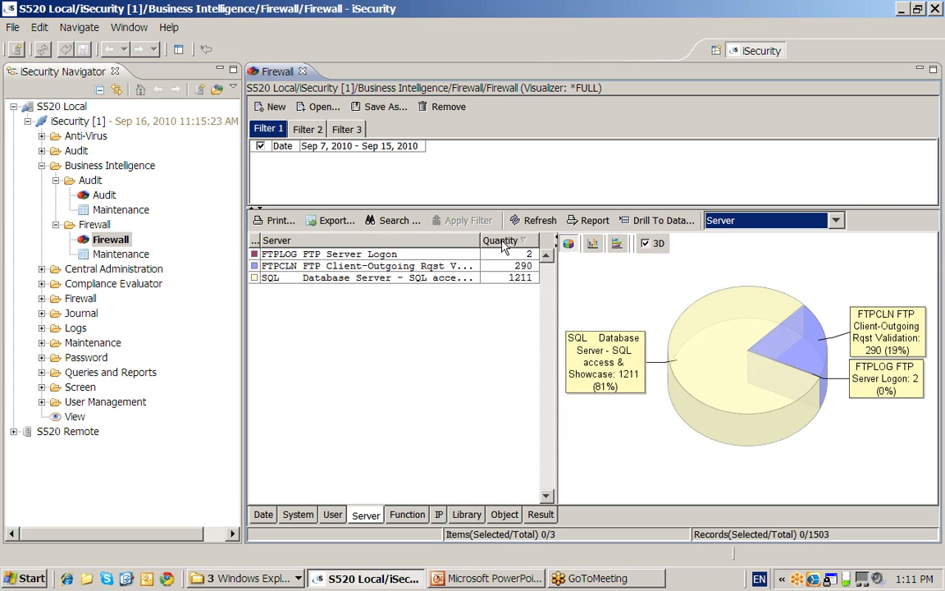
{"action": "left_click", "coordinate": [500, 241]}
{"action": "left_click", "coordinate": [452, 241]}
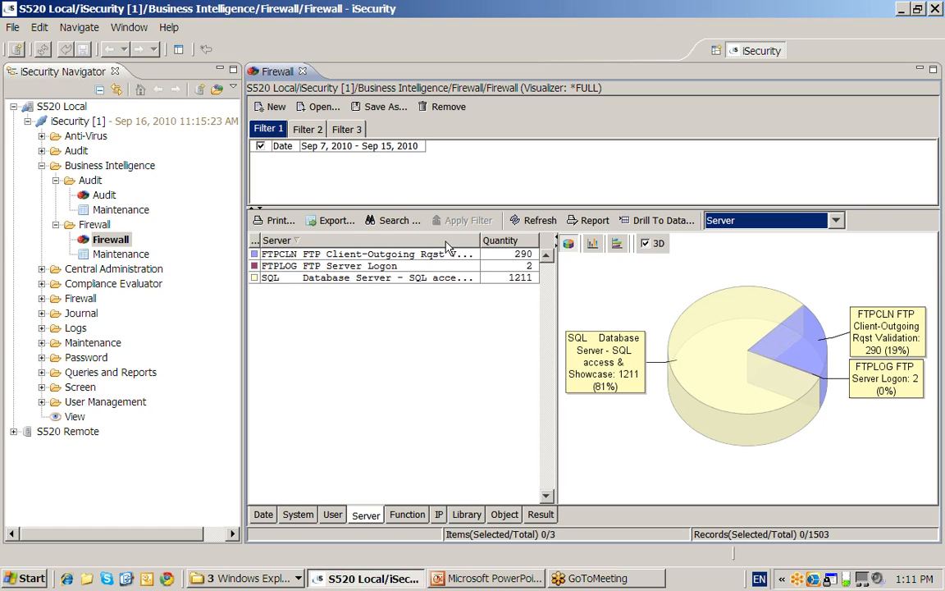
Narrow the filter to the SQL Database Server and its functions ADD_RCD, DLT_RCD and UPD_RCD
{"action": "left_click", "coordinate": [400, 279]}
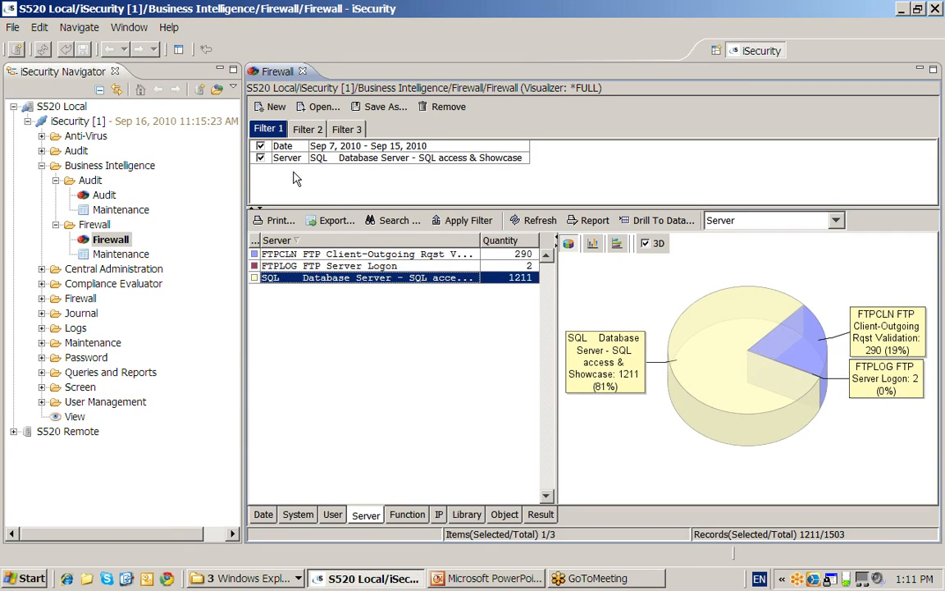
{"action": "left_click", "coordinate": [405, 515]}
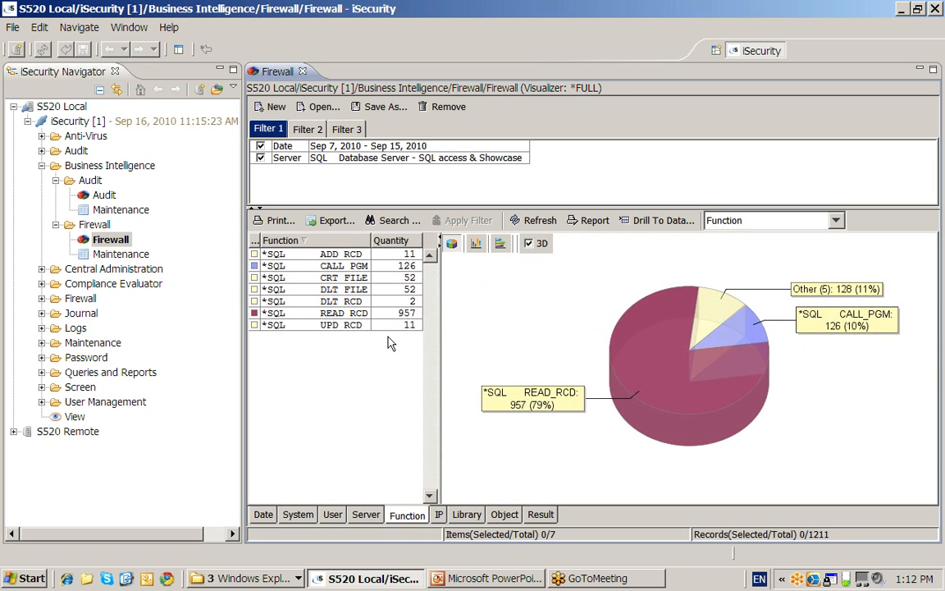
{"action": "left_click", "coordinate": [346, 256]}
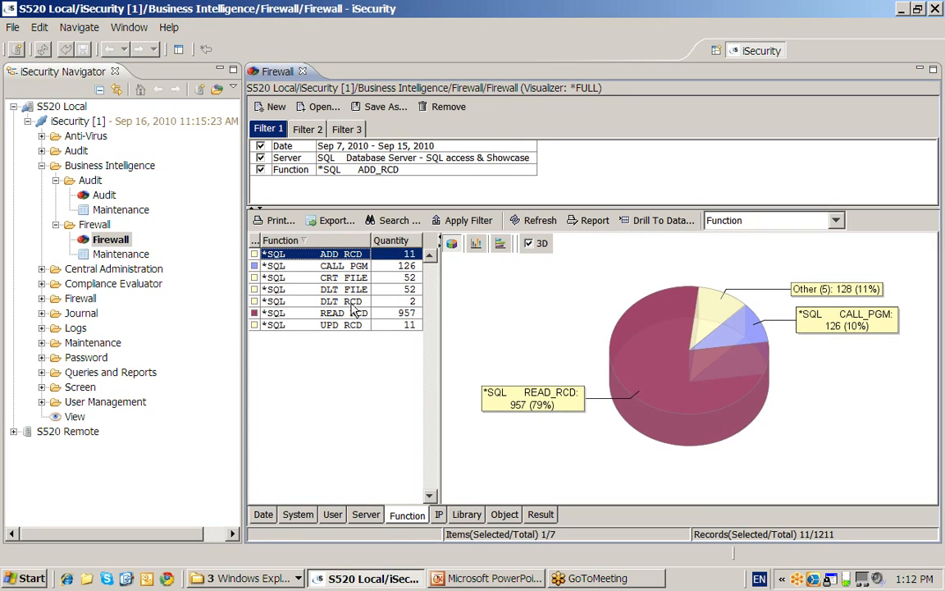
{"action": "left_click", "coordinate": [351, 302], "text": "ctrl"}
{"action": "left_click", "coordinate": [344, 325], "text": "ctrl"}
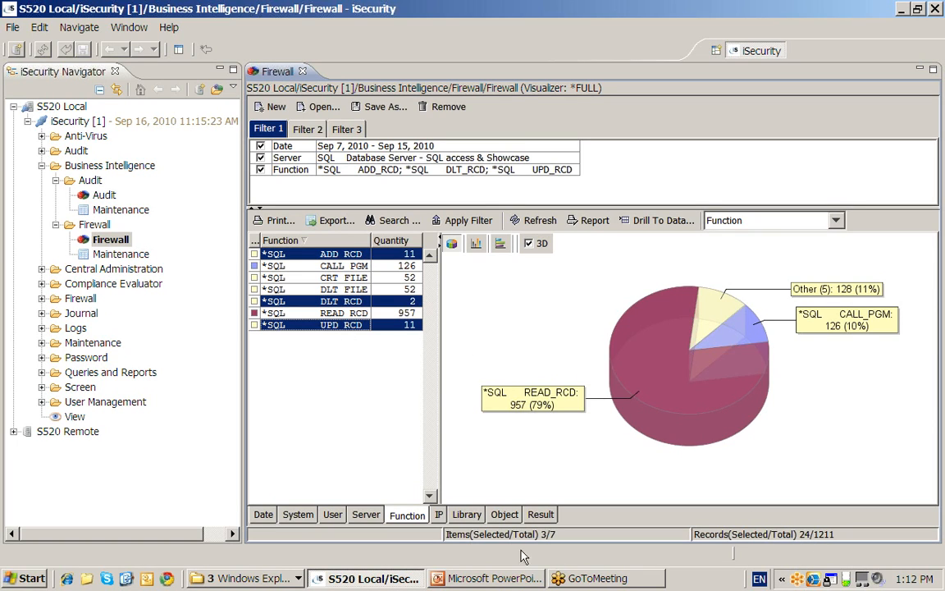
Check the filtered events by IP and by Result, and add library SMZ4DTA to the filter
{"action": "left_click", "coordinate": [439, 515]}
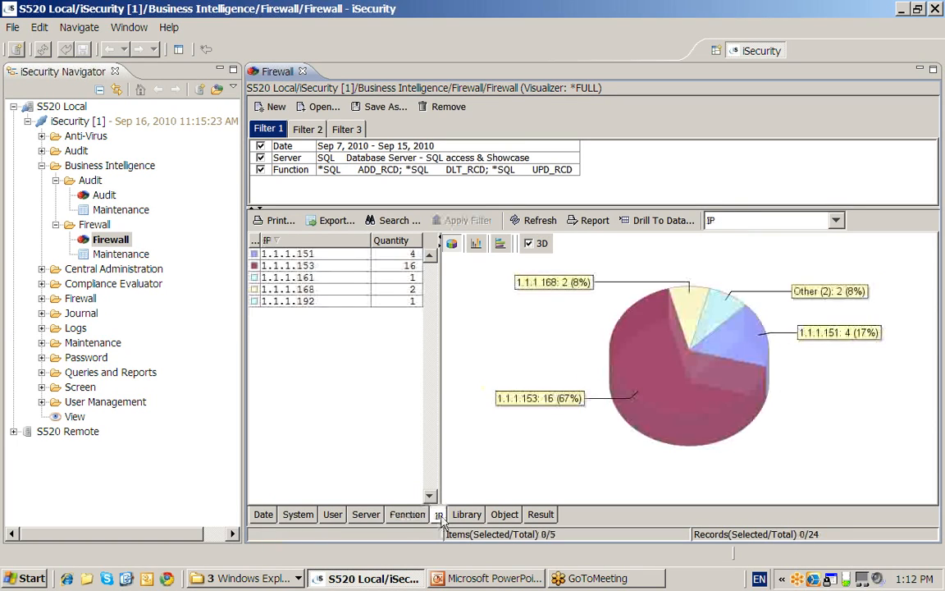
{"action": "left_click", "coordinate": [543, 515]}
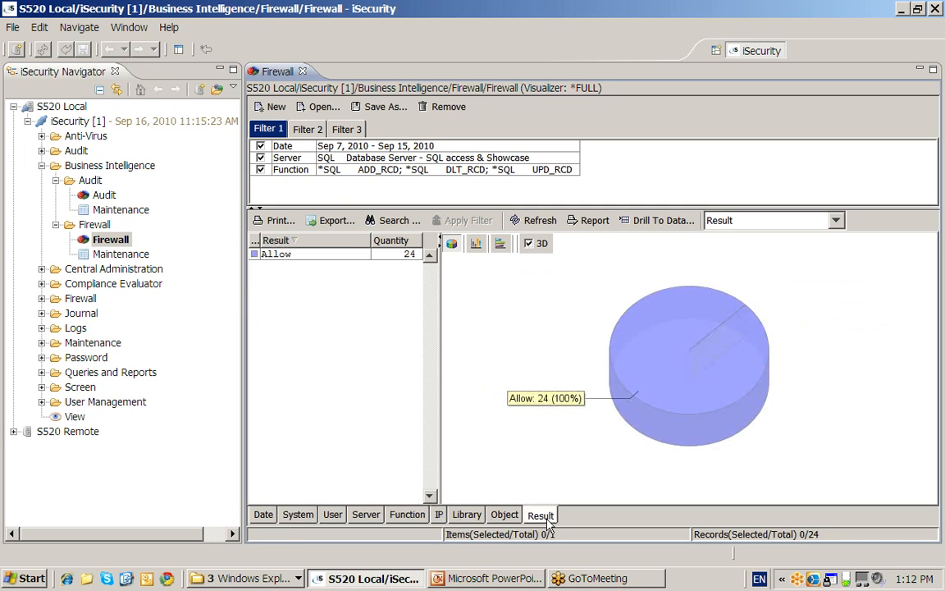
{"action": "left_click", "coordinate": [464, 517]}
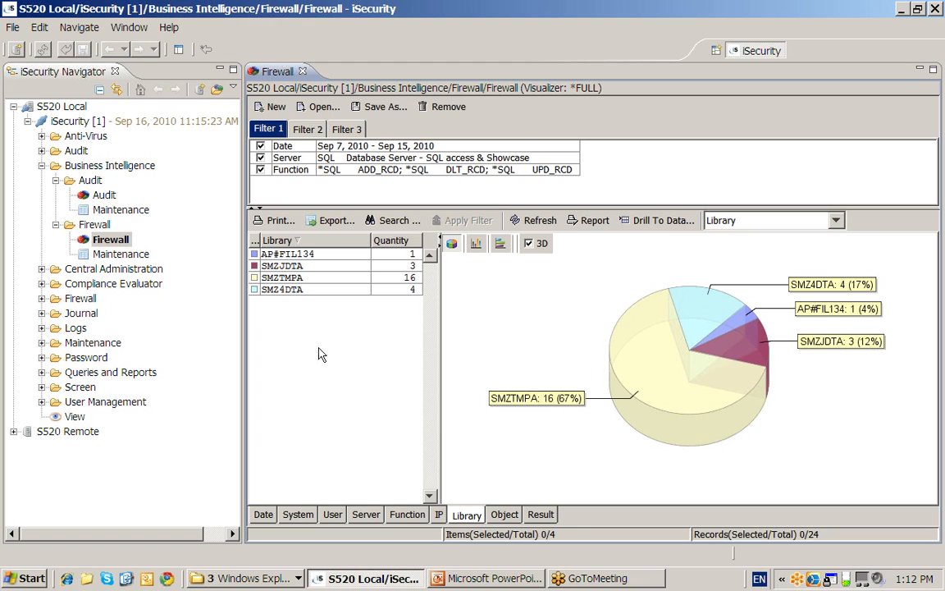
{"action": "left_click", "coordinate": [303, 294]}
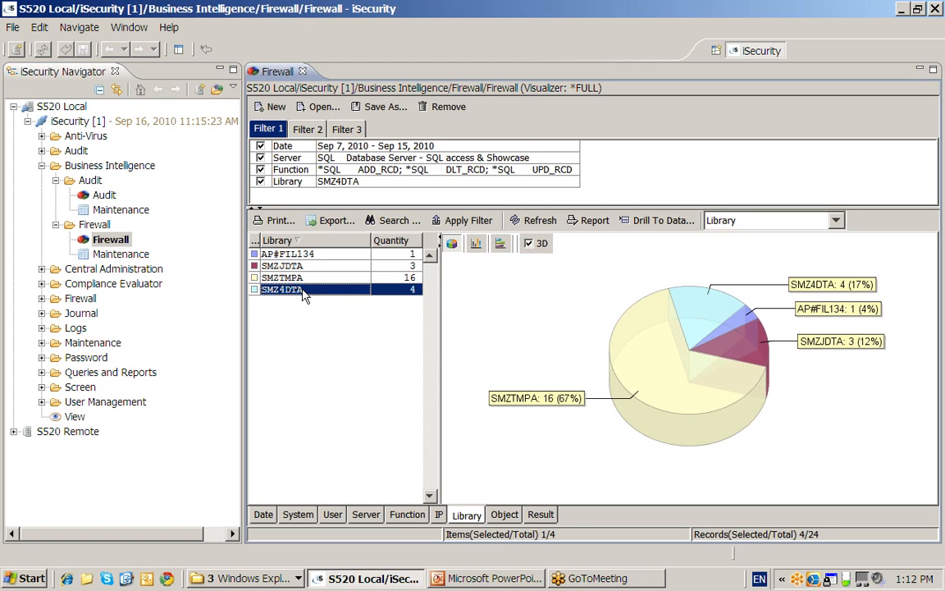
Break the filtered events down by Object and widen the table so the full object name is readable
{"action": "left_click", "coordinate": [504, 514]}
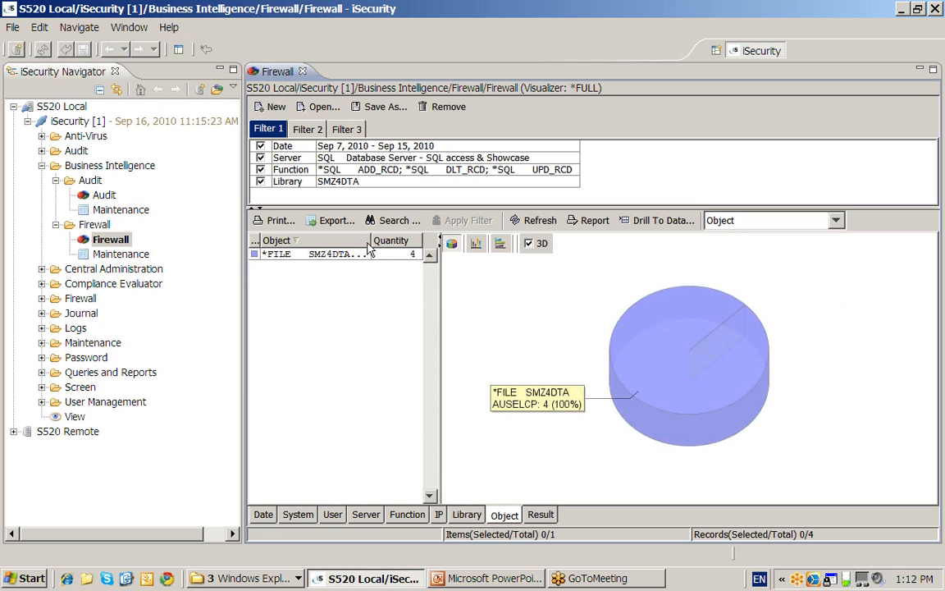
{"action": "left_click_drag", "start_coordinate": [371, 240], "coordinate": [378, 240]}
{"action": "left_click_drag", "start_coordinate": [439, 320], "coordinate": [517, 318]}
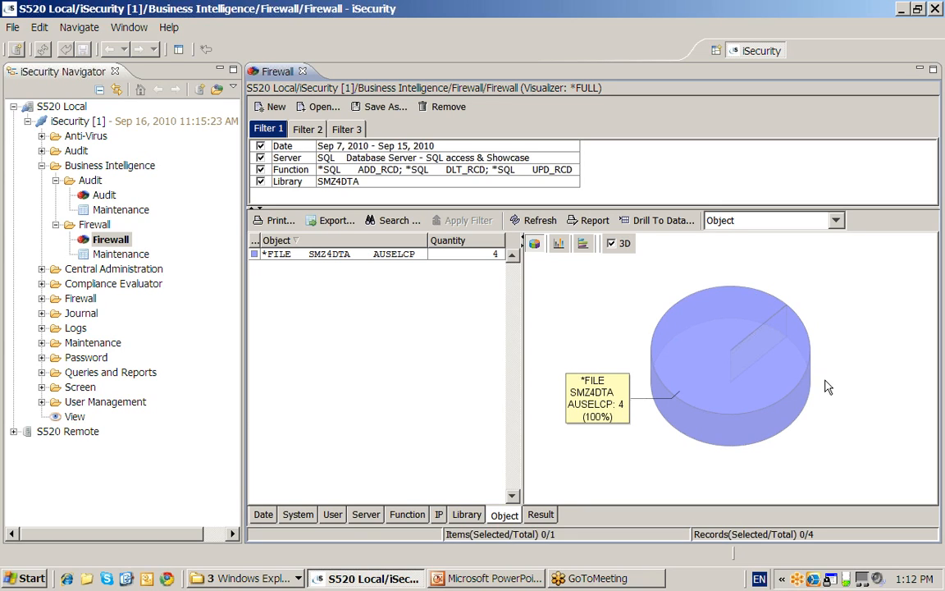
Try the object chart without 3D and as horizontal and vertical bars, and return it to a 3D pie
{"action": "left_click", "coordinate": [613, 245]}
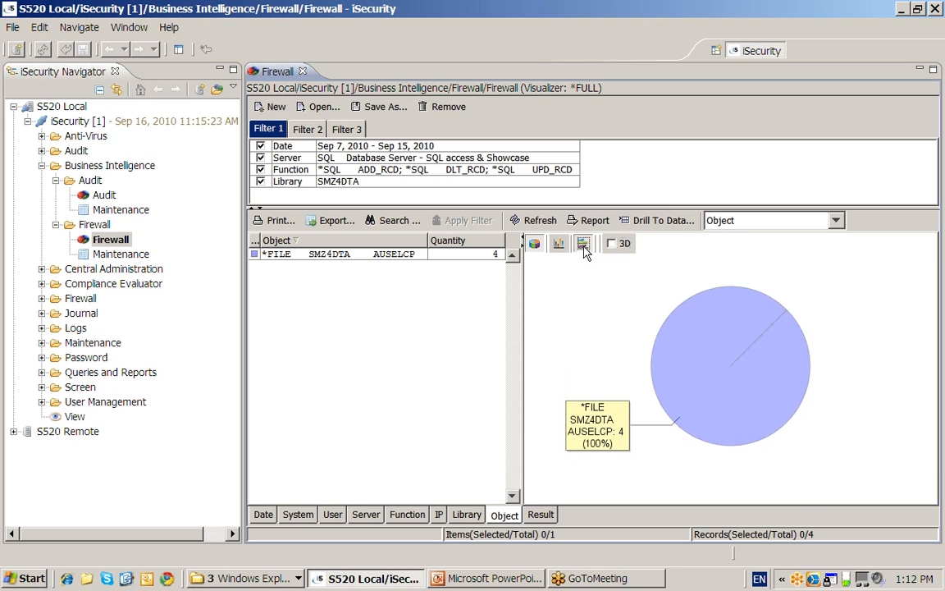
{"action": "left_click", "coordinate": [582, 246]}
{"action": "left_click", "coordinate": [561, 246]}
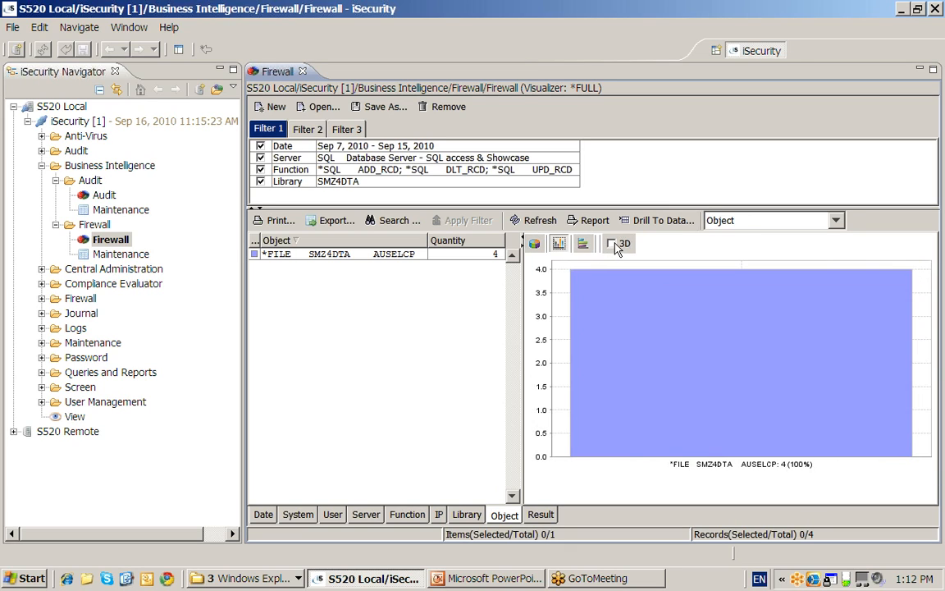
{"action": "left_click", "coordinate": [611, 244]}
{"action": "left_click", "coordinate": [534, 244]}
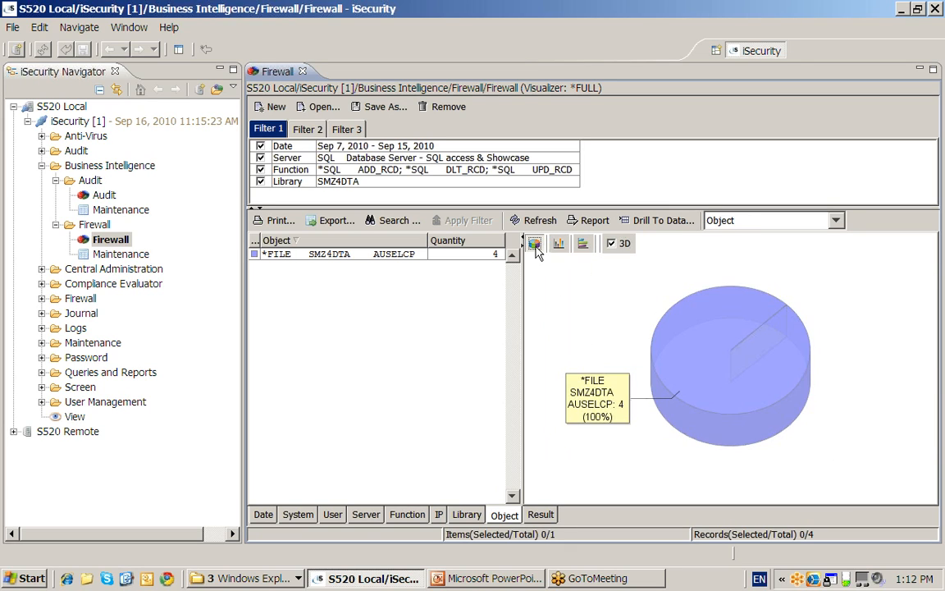
Drill from the filtered object data to the actual Firewall log records and select the last record
{"action": "left_click", "coordinate": [664, 221]}
{"action": "left_click", "coordinate": [564, 520]}
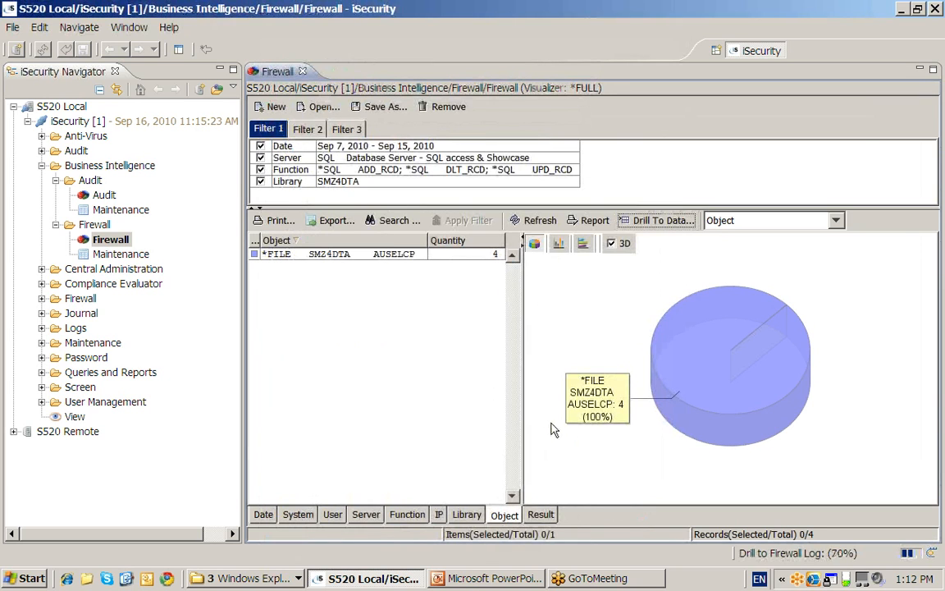
{"action": "left_click", "coordinate": [432, 190]}
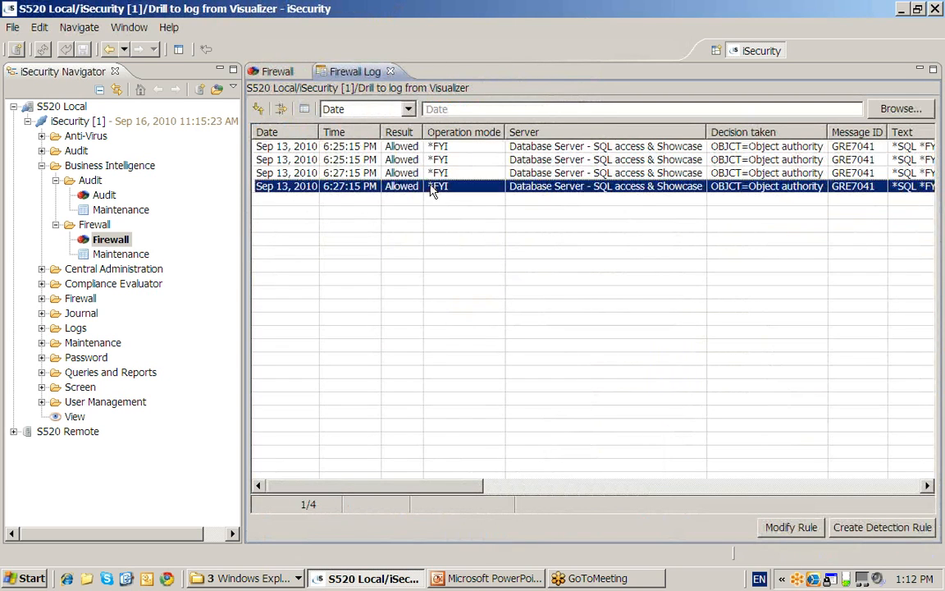
Show the full content of the selected log record, read its SQL text, and close it
{"action": "left_click_drag", "start_coordinate": [460, 489], "coordinate": [410, 488]}
{"action": "right_click", "coordinate": [474, 189]}
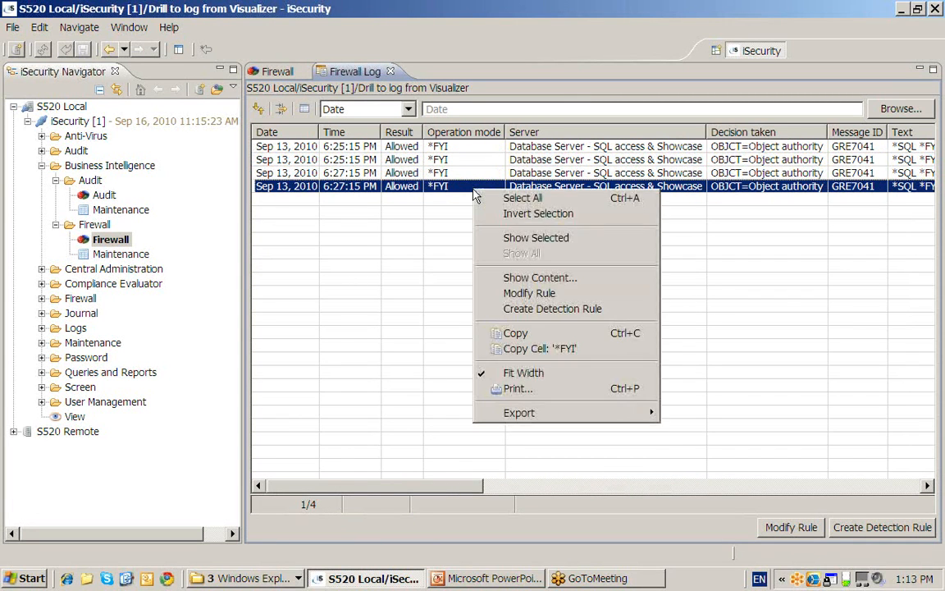
{"action": "left_click", "coordinate": [531, 280]}
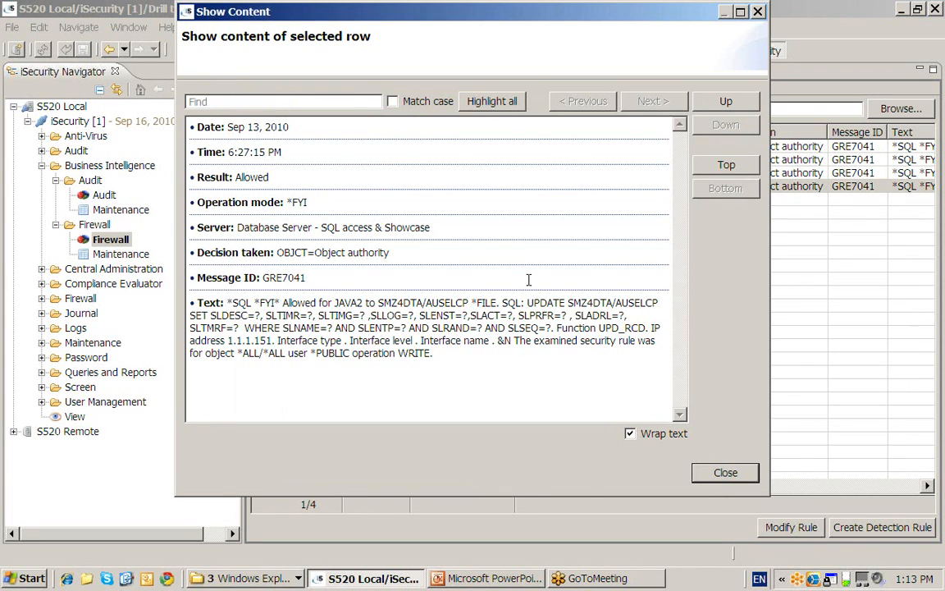
{"action": "left_click", "coordinate": [725, 474]}
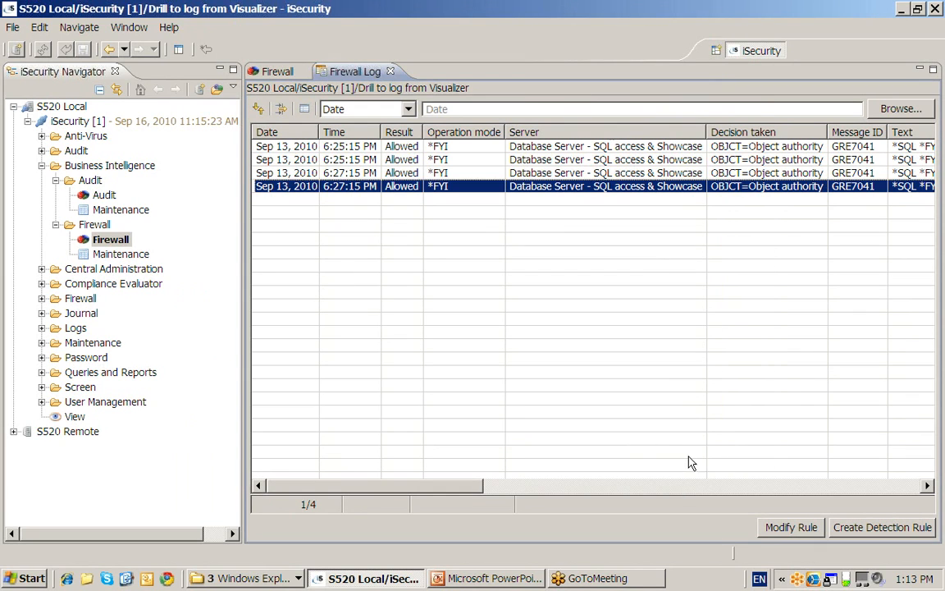
Create a detection rule from the selected log record and open rule 1.0 *SQL Database Server - SQL access for modification
{"action": "left_click", "coordinate": [868, 532]}
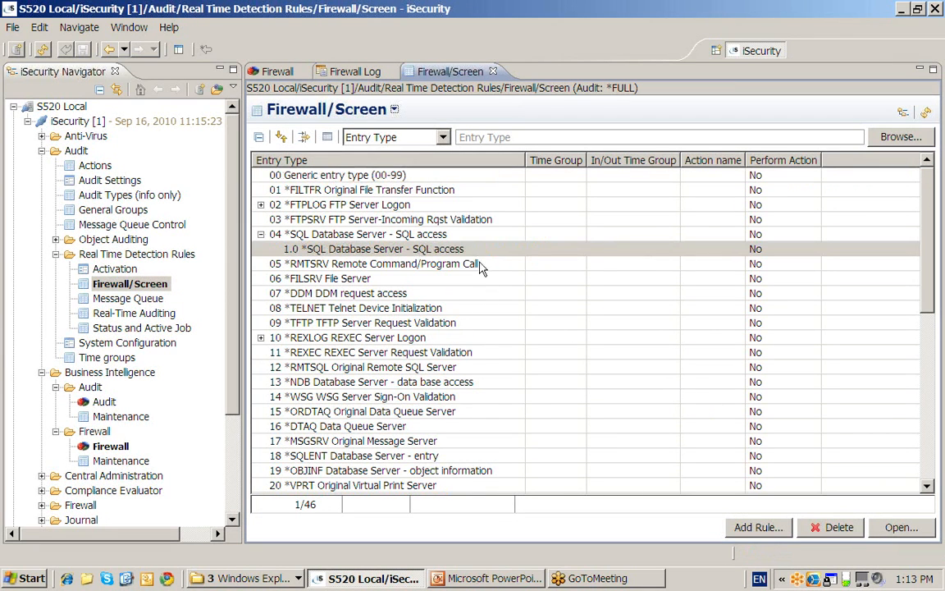
{"action": "left_click", "coordinate": [469, 251]}
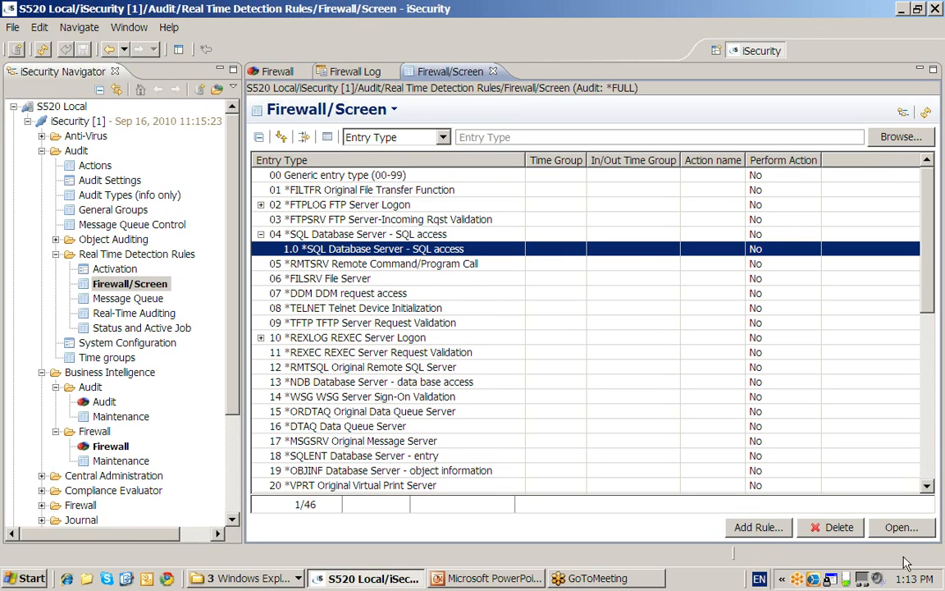
{"action": "left_click", "coordinate": [902, 530]}
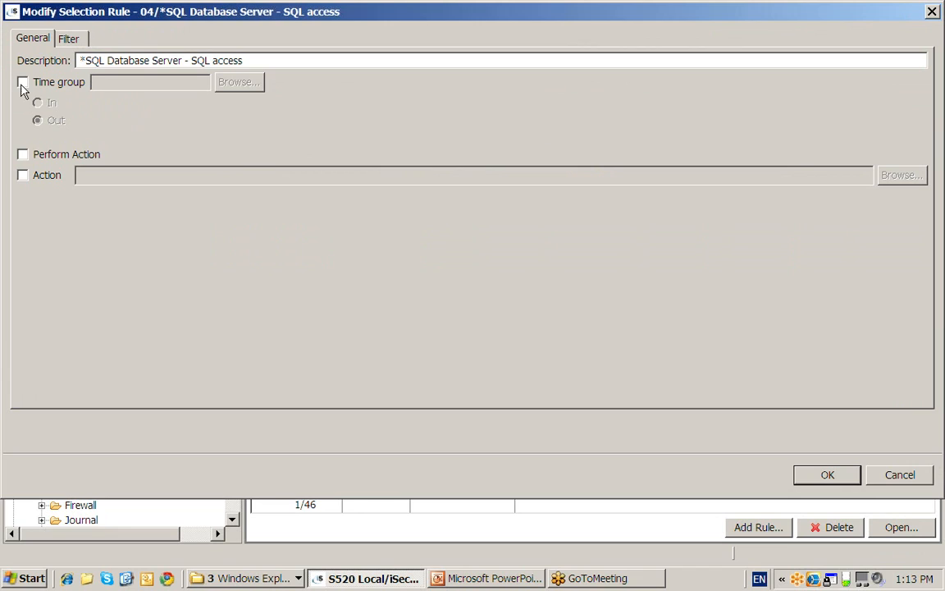
Restrict the rule to times outside the WORKHOURS time group
{"action": "left_click", "coordinate": [23, 83]}
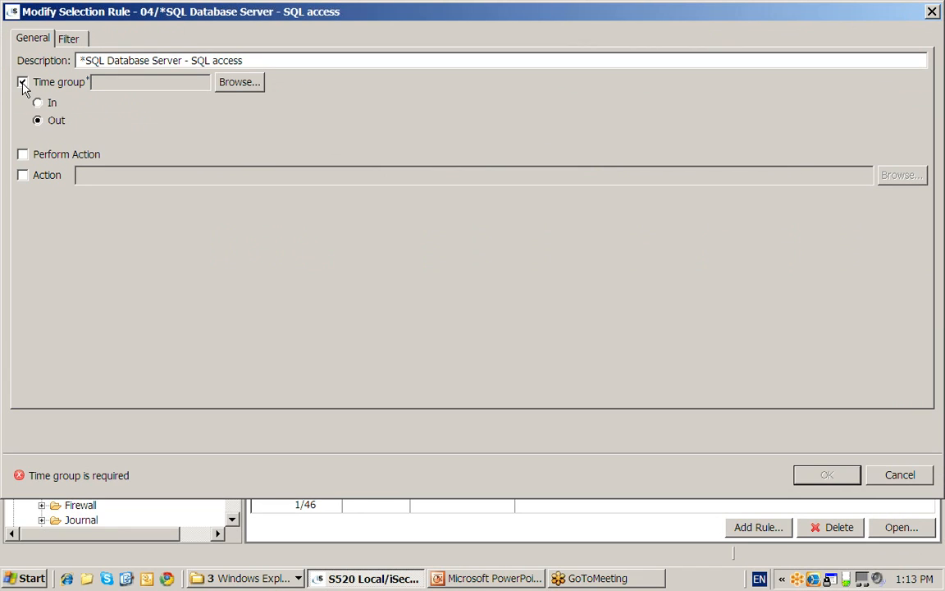
{"action": "left_click", "coordinate": [246, 82]}
{"action": "left_click", "coordinate": [307, 155]}
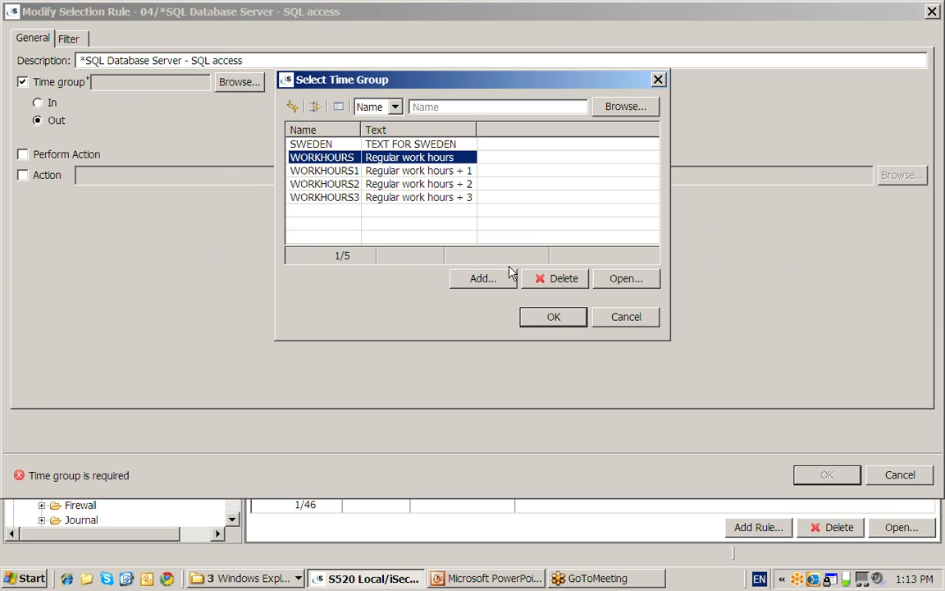
{"action": "left_click", "coordinate": [548, 317]}
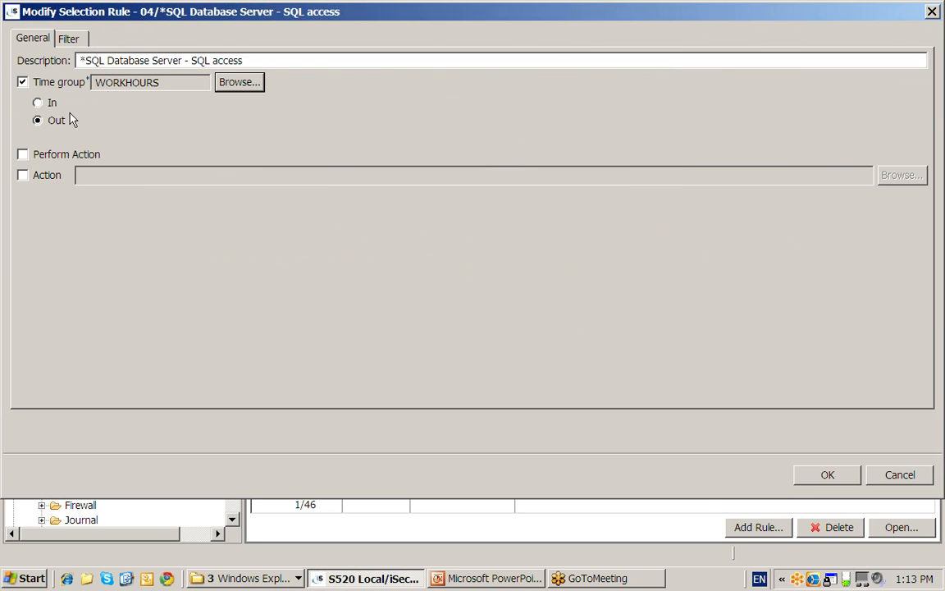
Enable performing an action for the rule and assign the EMAILT action, which e-mails Support
{"action": "left_click", "coordinate": [23, 154]}
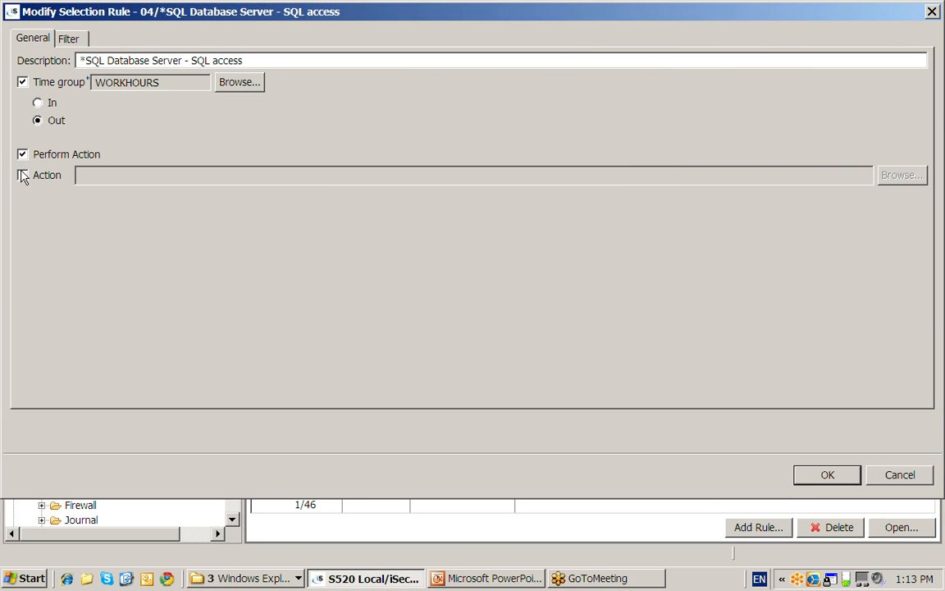
{"action": "left_click", "coordinate": [22, 176]}
{"action": "left_click", "coordinate": [886, 177]}
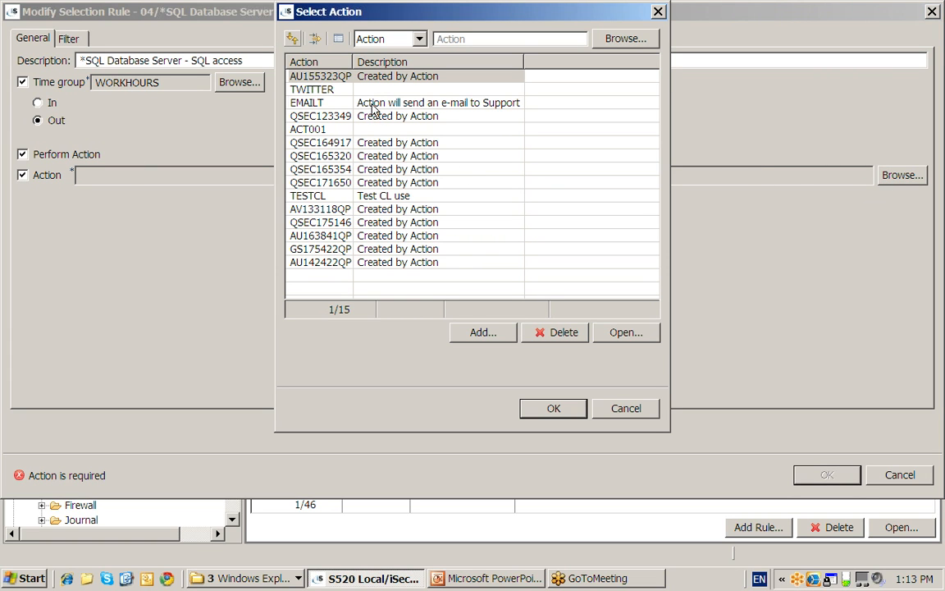
{"action": "left_click", "coordinate": [338, 100]}
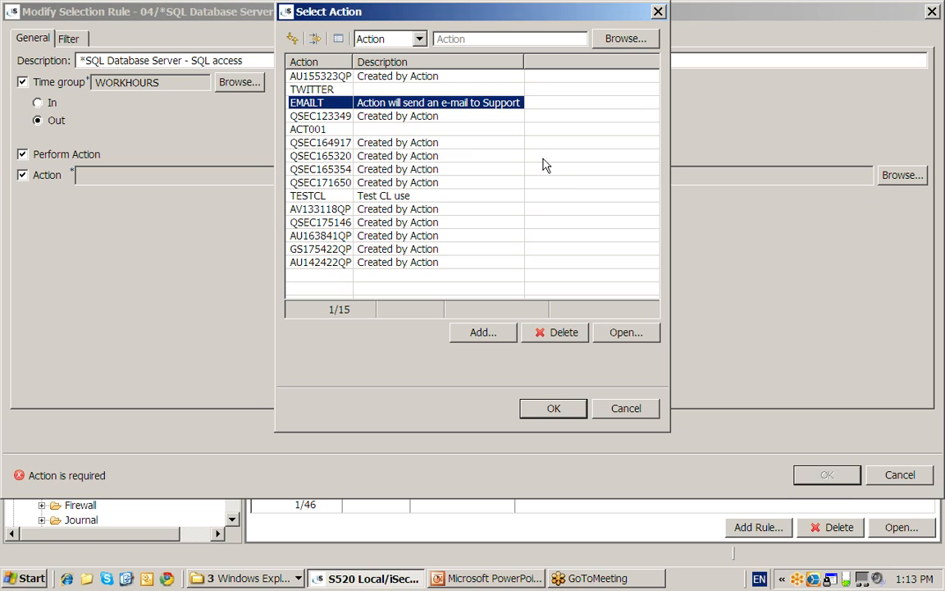
{"action": "left_click", "coordinate": [561, 410]}
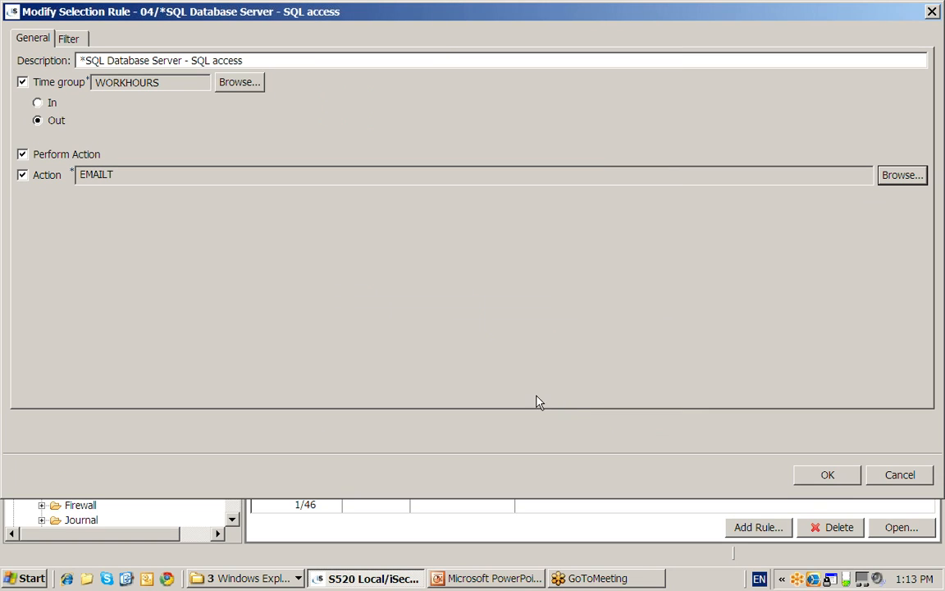
Delete the Date & Time and Time conditions from the rule's filter
{"action": "left_click", "coordinate": [74, 39]}
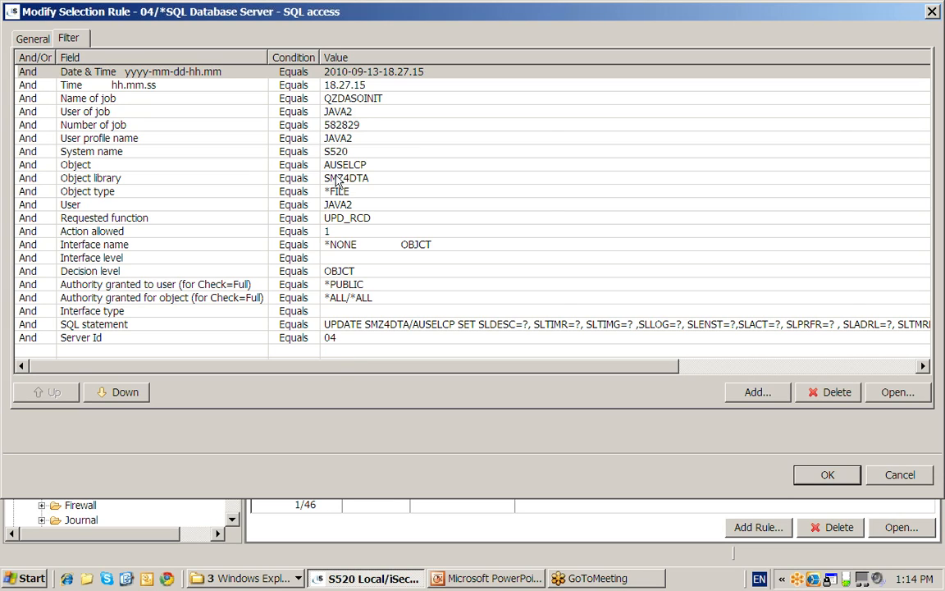
{"action": "left_click", "coordinate": [323, 73]}
{"action": "left_click", "coordinate": [350, 85], "text": "shift"}
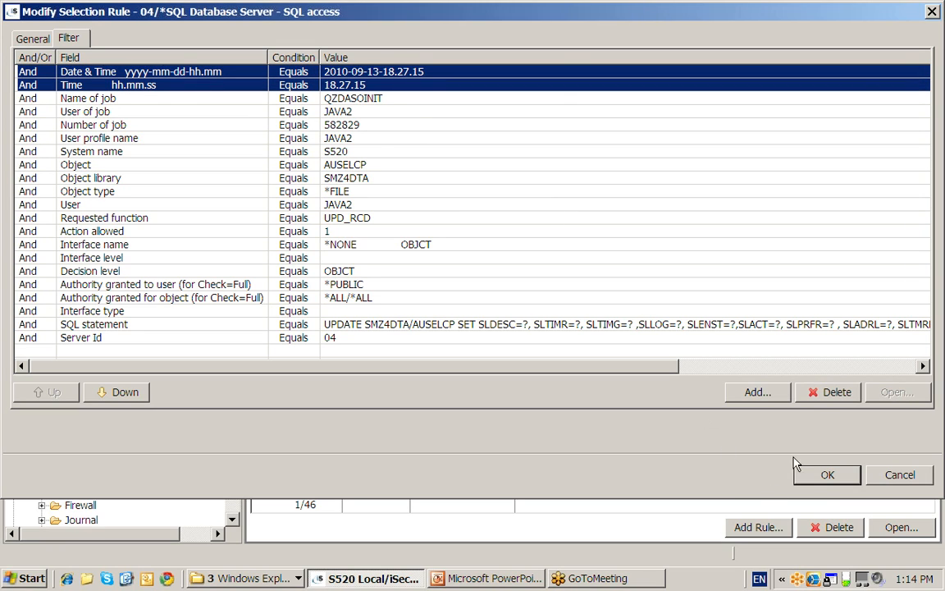
{"action": "left_click", "coordinate": [831, 394]}
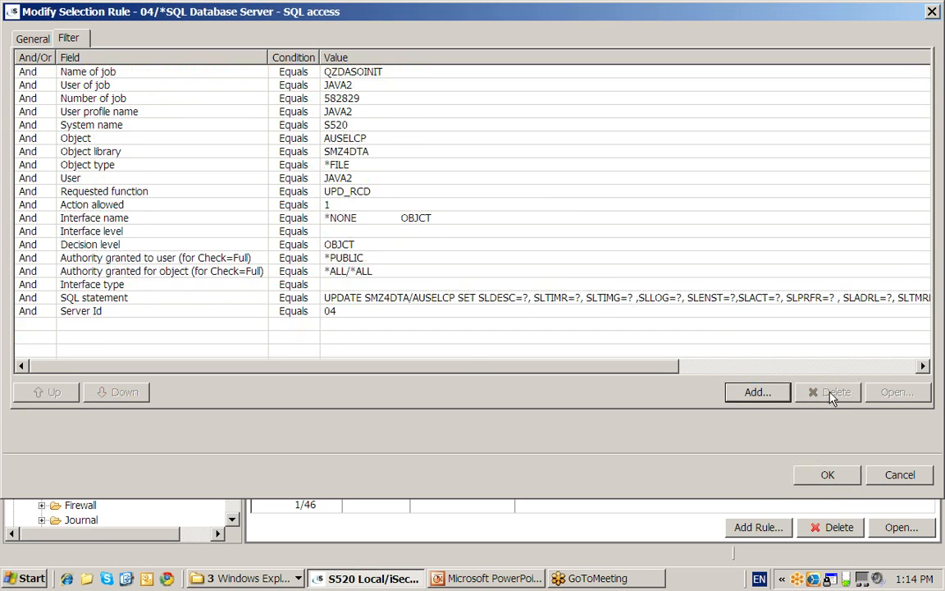
Change the SQL statement condition to Like with the value %UPDATE%
{"action": "double_click", "coordinate": [300, 301]}
{"action": "left_click", "coordinate": [290, 173]}
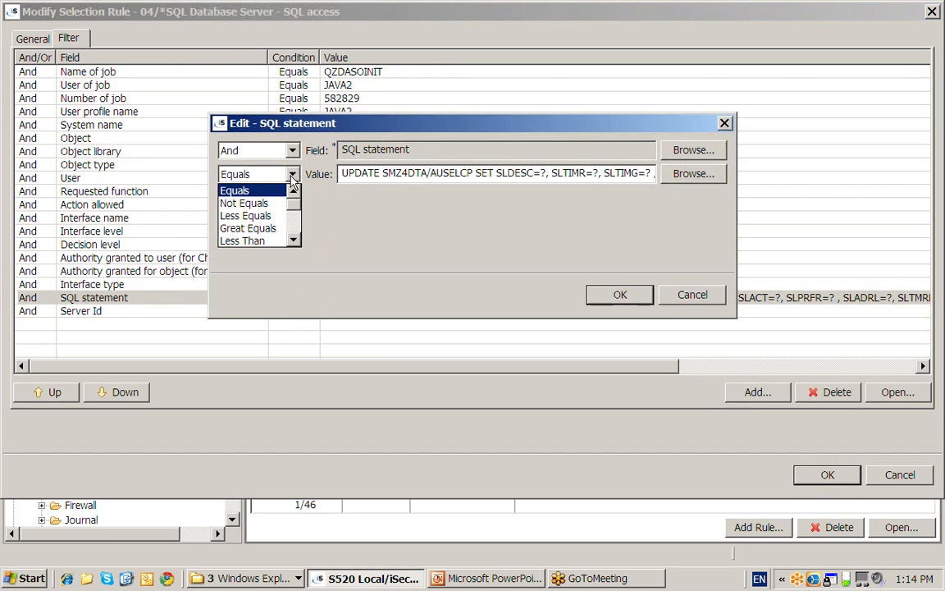
{"action": "scroll", "coordinate": [251, 238], "scroll_direction": "down", "scroll_amount": 3}
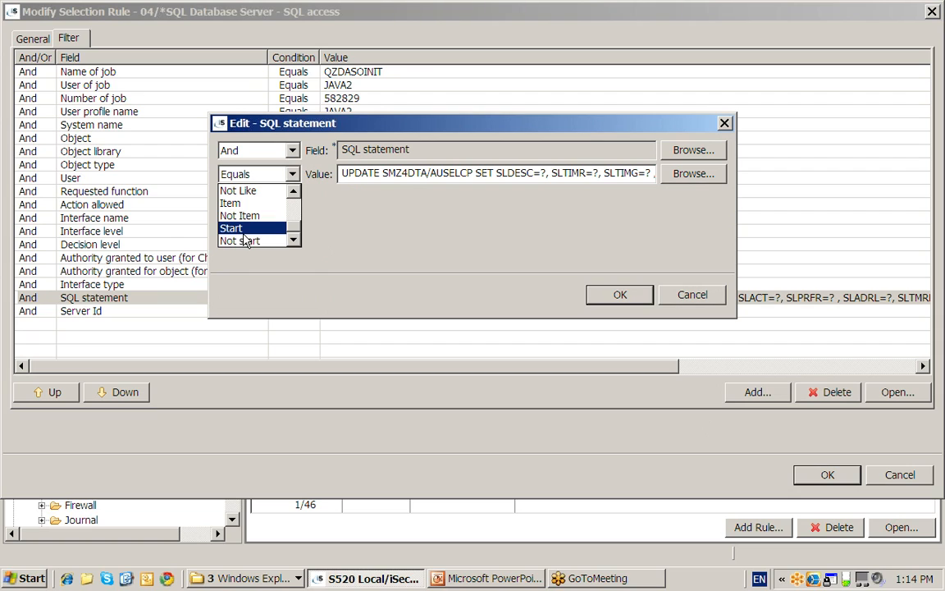
{"action": "scroll", "coordinate": [267, 184], "scroll_direction": "up", "scroll_amount": 1}
{"action": "left_click", "coordinate": [270, 191]}
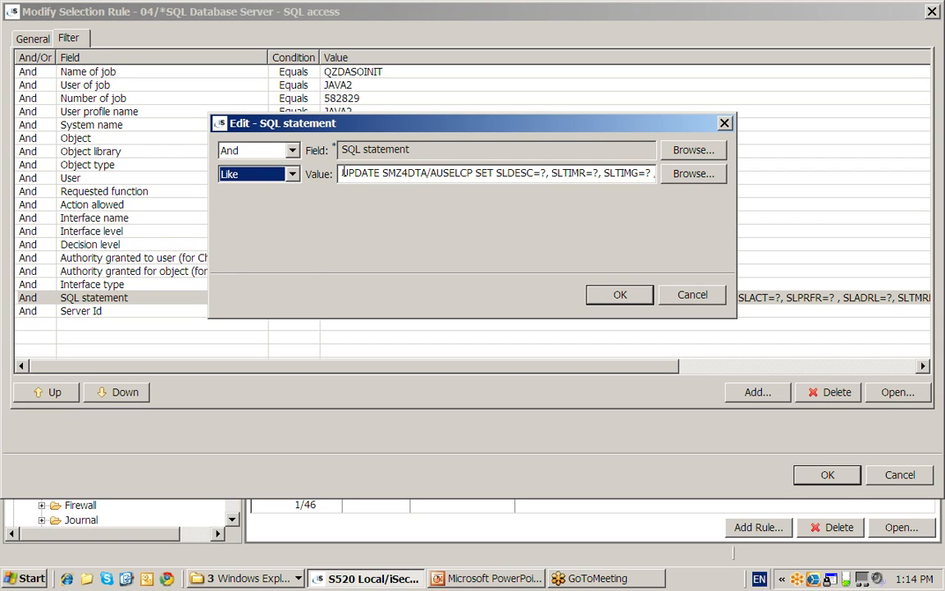
{"action": "left_click", "coordinate": [343, 174]}
{"action": "type", "text": "%"}
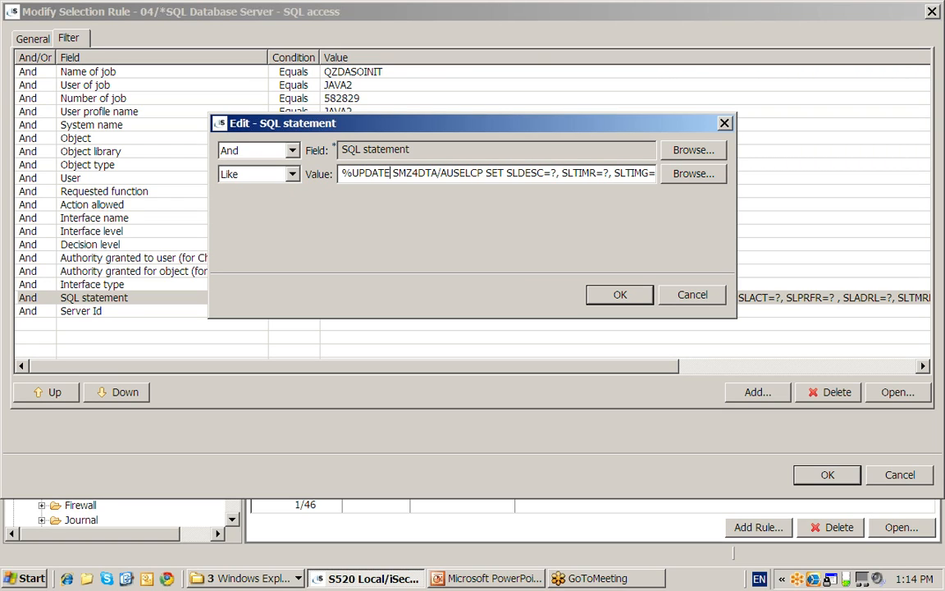
{"action": "type", "text": "%"}
{"action": "key", "text": "Delete"}
{"action": "key", "text": "Delete"}
{"action": "key", "text": "Delete"}
{"action": "key", "text": "Delete"}
{"action": "key", "text": "Delete"}
{"action": "key", "text": "Delete"}
{"action": "key", "text": "Delete"}
{"action": "key", "text": "Delete"}
{"action": "key", "text": "Delete"}
{"action": "key", "text": "Delete"}
{"action": "key", "text": "Delete"}
{"action": "key", "text": "Delete"}
{"action": "key", "text": "Delete"}
{"action": "key", "text": "Delete"}
{"action": "key", "text": "Delete"}
{"action": "key", "text": "Delete"}
{"action": "key", "text": "Delete"}
{"action": "key", "text": "Delete"}
{"action": "key", "text": "Delete"}
{"action": "key", "text": "Delete"}
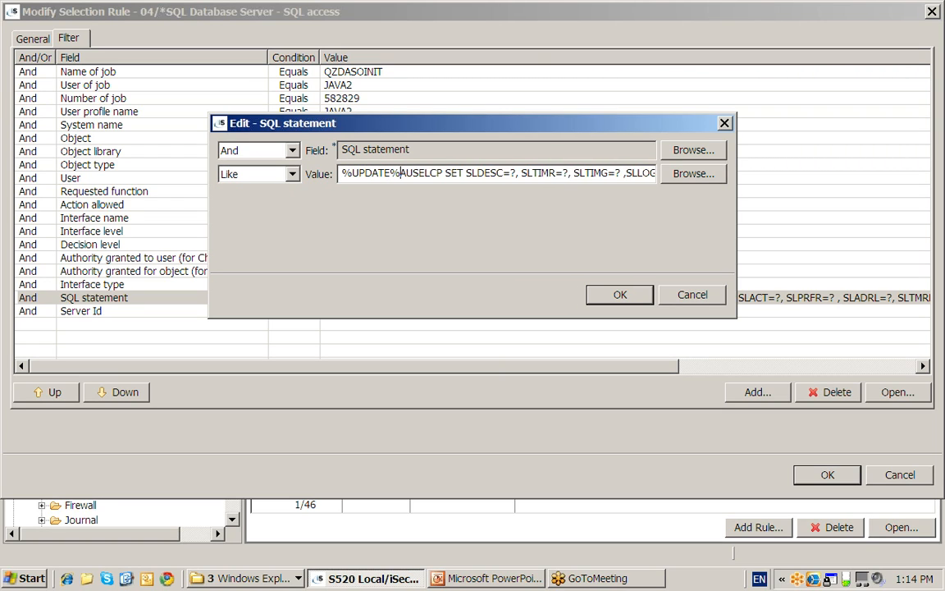
{"action": "key", "text": "Delete"}
{"action": "key", "text": "Delete"}
{"action": "key", "text": "Delete"}
{"action": "key", "text": "Delete"}
{"action": "key", "text": "Delete"}
{"action": "key", "text": "Delete"}
{"action": "key", "text": "Delete"}
{"action": "key", "text": "Delete"}
{"action": "key", "text": "Delete"}
{"action": "key", "text": "Delete"}
{"action": "key", "text": "Delete"}
{"action": "key", "text": "Delete"}
{"action": "key", "text": "Delete"}
{"action": "key", "text": "Delete"}
{"action": "key", "text": "Delete"}
{"action": "key", "text": "Delete"}
{"action": "key", "text": "Delete"}
{"action": "key", "text": "Delete"}
{"action": "key", "text": "Delete"}
{"action": "key", "text": "Delete"}
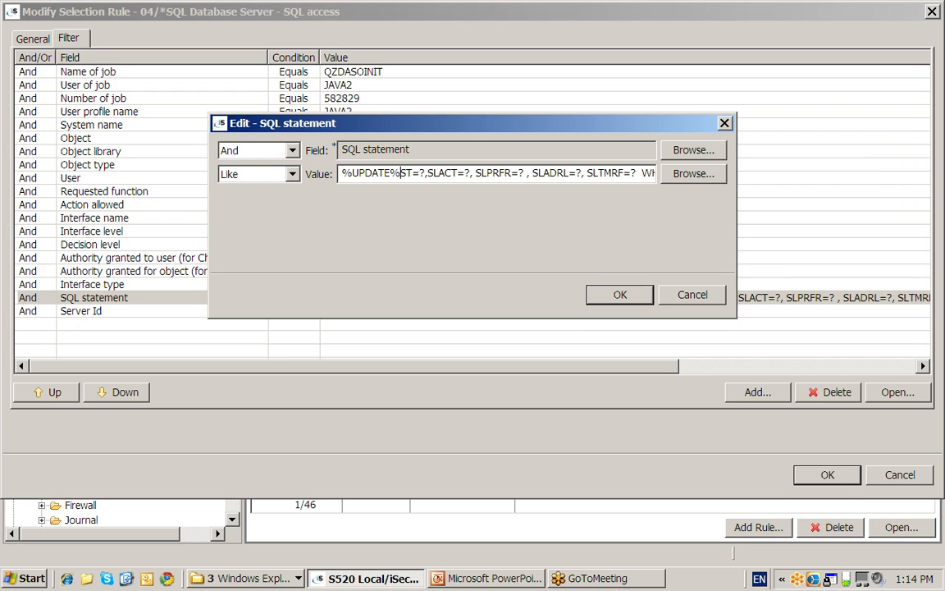
{"action": "key", "text": "Delete"}
{"action": "key", "text": "Delete"}
{"action": "key", "text": "Delete"}
{"action": "key", "text": "Delete"}
{"action": "key", "text": "Delete"}
{"action": "key", "text": "Delete"}
{"action": "key", "text": "Delete"}
{"action": "key", "text": "Delete"}
{"action": "key", "text": "Delete"}
{"action": "key", "text": "Delete"}
{"action": "key", "text": "Delete"}
{"action": "key", "text": "Delete"}
{"action": "key", "text": "Delete"}
{"action": "key", "text": "Delete"}
{"action": "key", "text": "Delete"}
{"action": "key", "text": "Delete"}
{"action": "key", "text": "Delete"}
{"action": "key", "text": "Delete"}
{"action": "key", "text": "Delete"}
{"action": "key", "text": "Delete"}
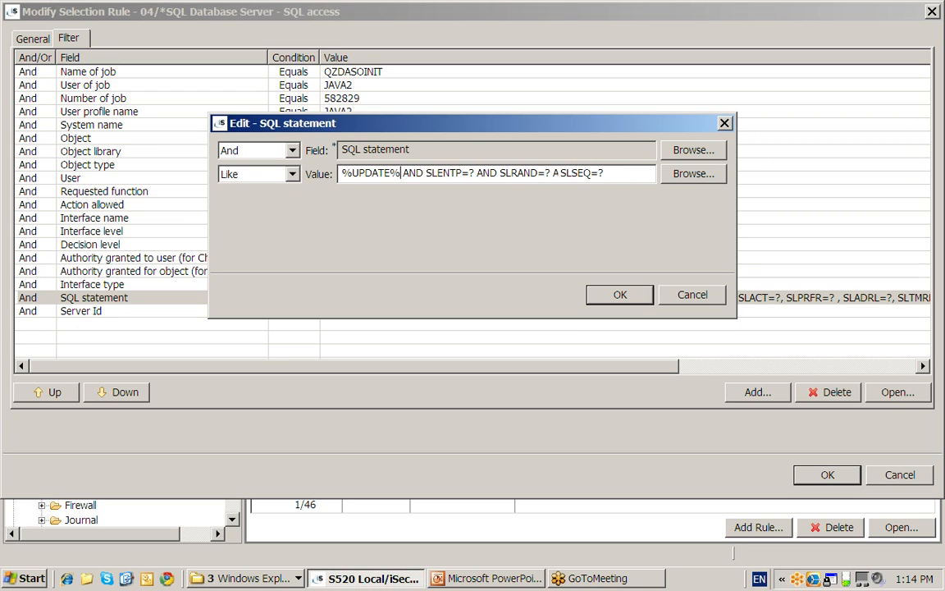
{"action": "key", "text": "Delete"}
{"action": "key", "text": "Delete"}
{"action": "key", "text": "Delete"}
{"action": "key", "text": "Delete"}
{"action": "key", "text": "Delete"}
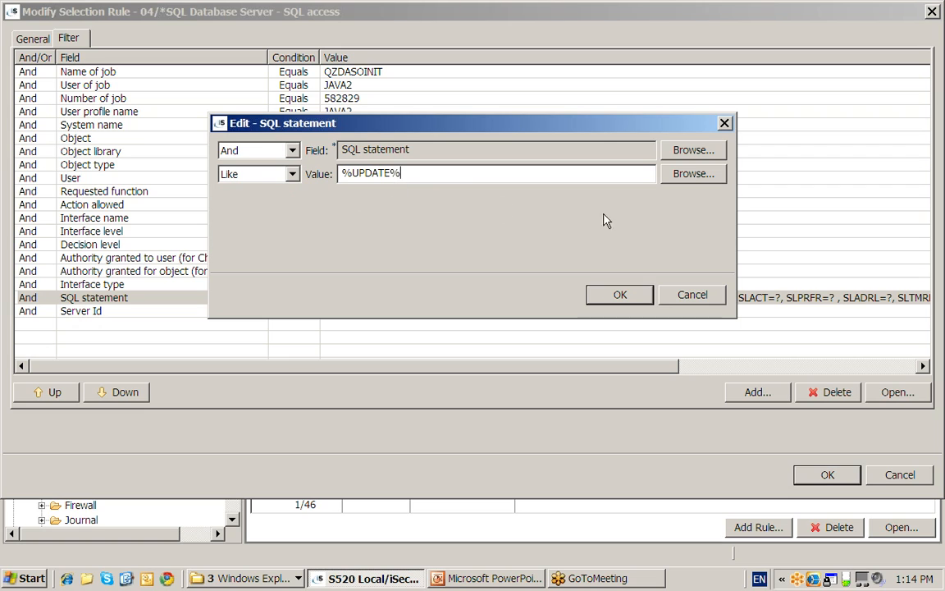
{"action": "left_click", "coordinate": [619, 295]}
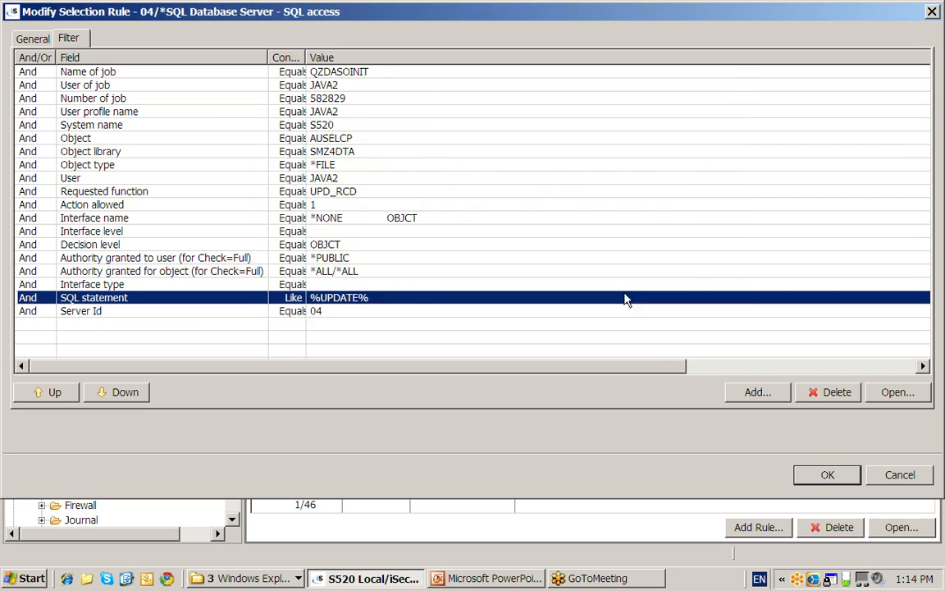
Delete the Server Id condition and set the User of job condition to Start with the value JAVA
{"action": "left_click", "coordinate": [396, 313]}
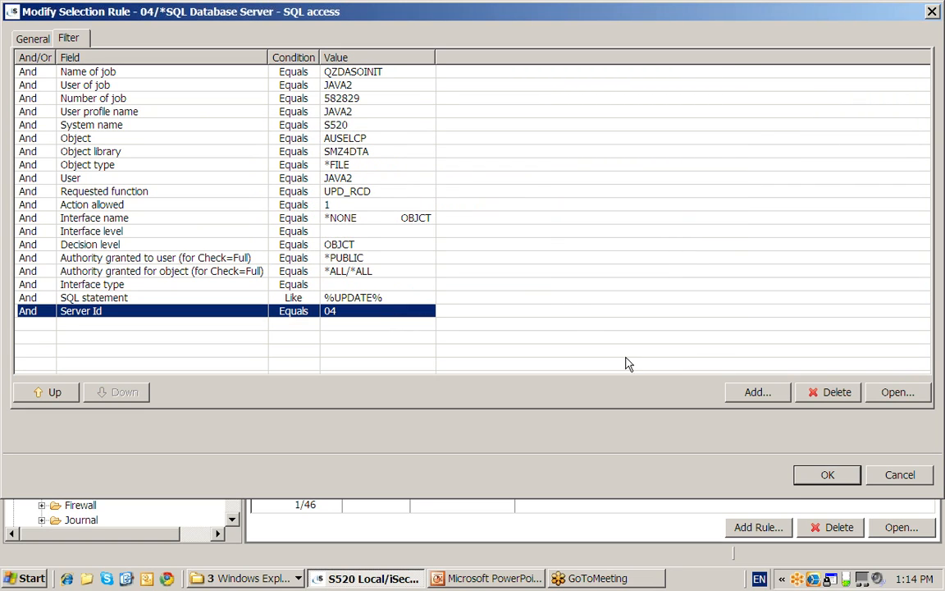
{"action": "left_click", "coordinate": [831, 395]}
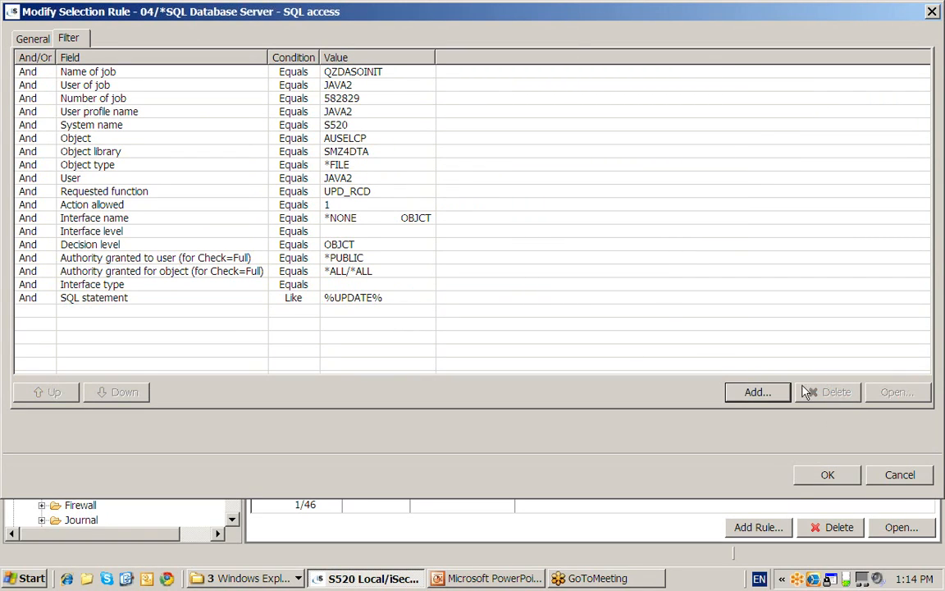
{"action": "double_click", "coordinate": [345, 87]}
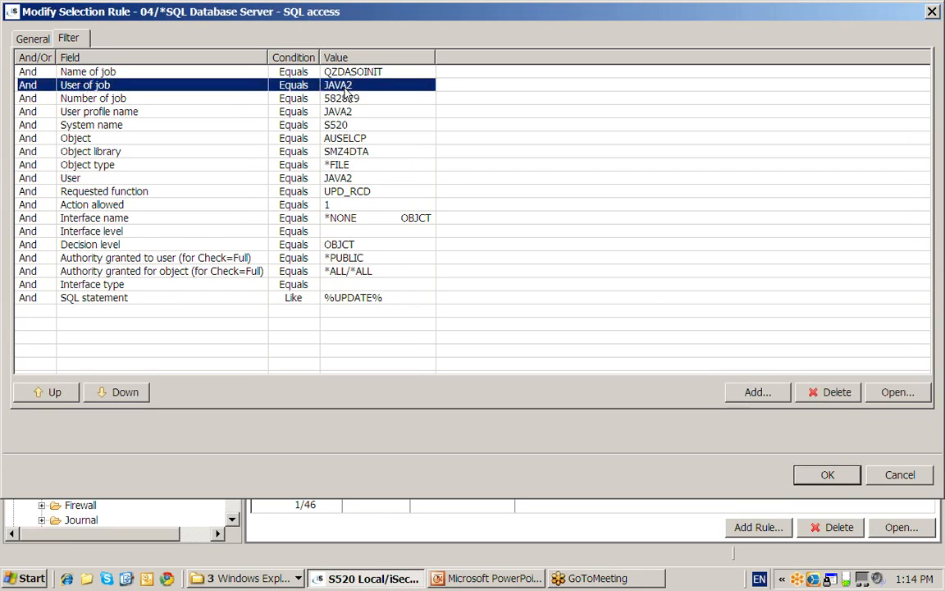
{"action": "left_click", "coordinate": [293, 176]}
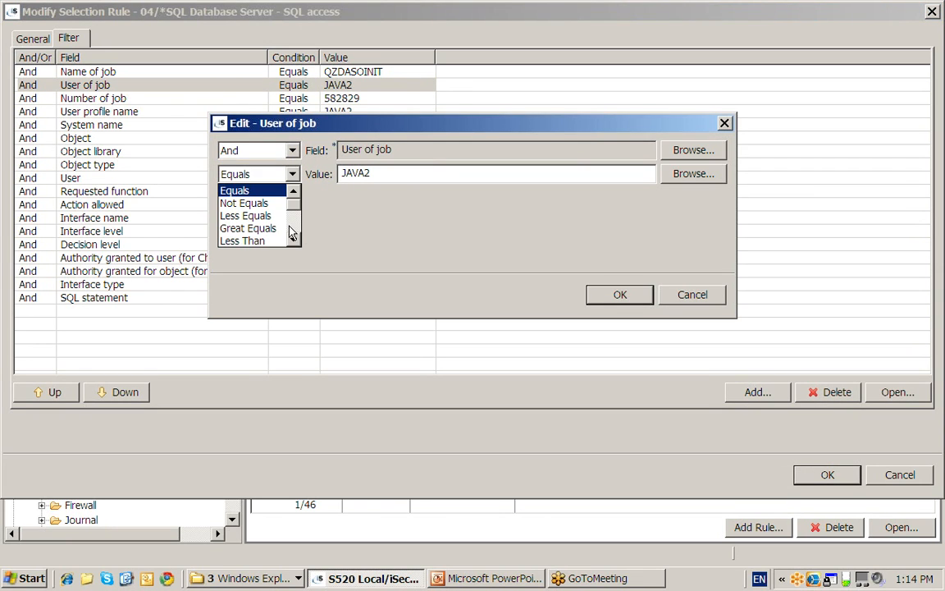
{"action": "left_click", "coordinate": [298, 240]}
{"action": "scroll", "coordinate": [300, 244], "scroll_direction": "down", "scroll_amount": 8}
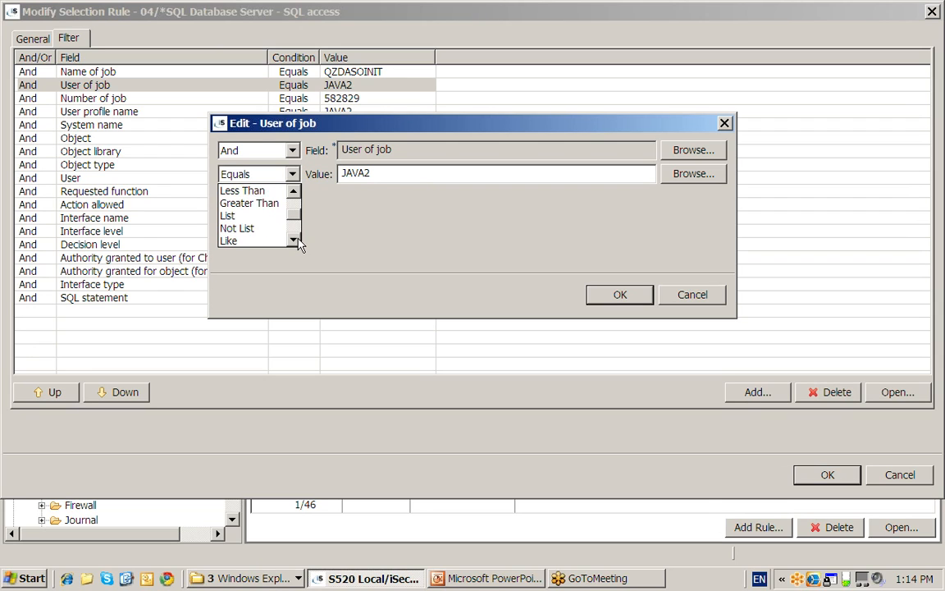
{"action": "left_click", "coordinate": [254, 231]}
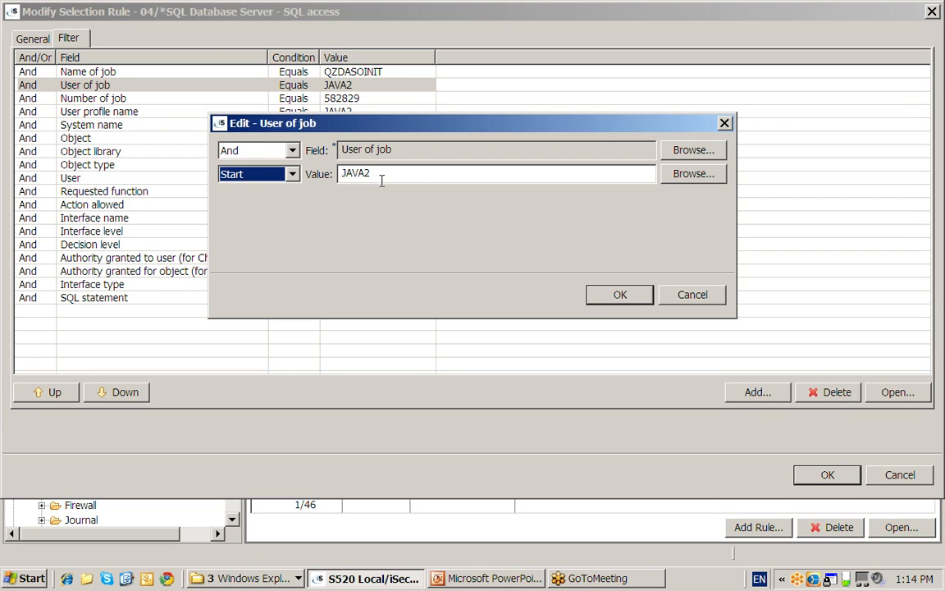
{"action": "left_click", "coordinate": [385, 170]}
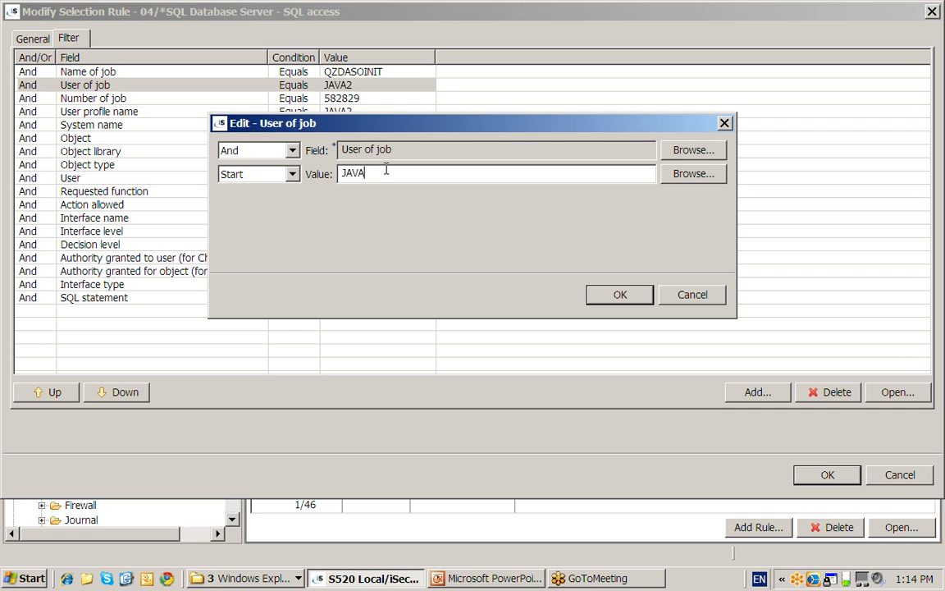
{"action": "left_click", "coordinate": [609, 298]}
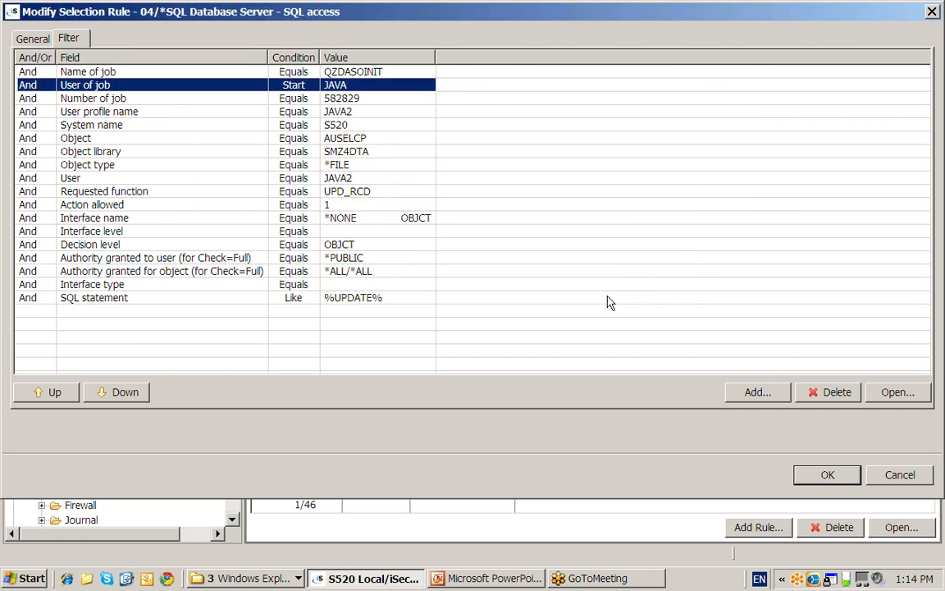
Set the System name condition to List with the values S520 S620 S750
{"action": "double_click", "coordinate": [258, 123]}
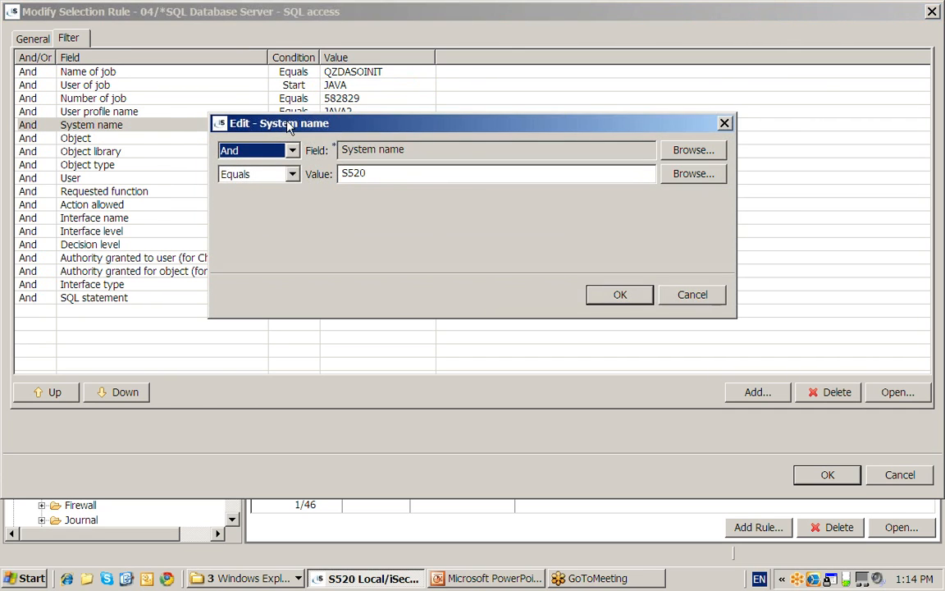
{"action": "left_click", "coordinate": [277, 172]}
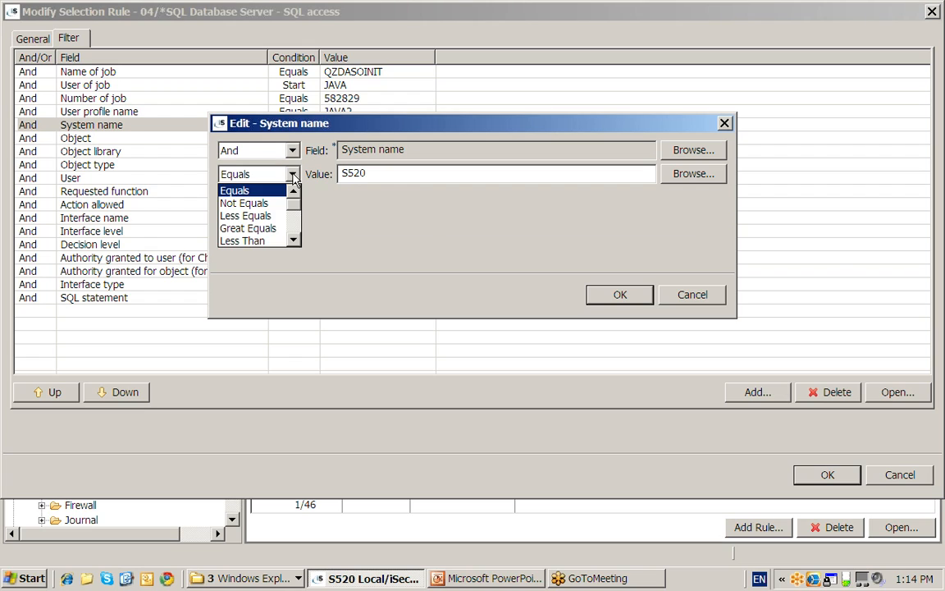
{"action": "left_click", "coordinate": [294, 241]}
{"action": "left_click", "coordinate": [294, 241]}
{"action": "left_click", "coordinate": [254, 238]}
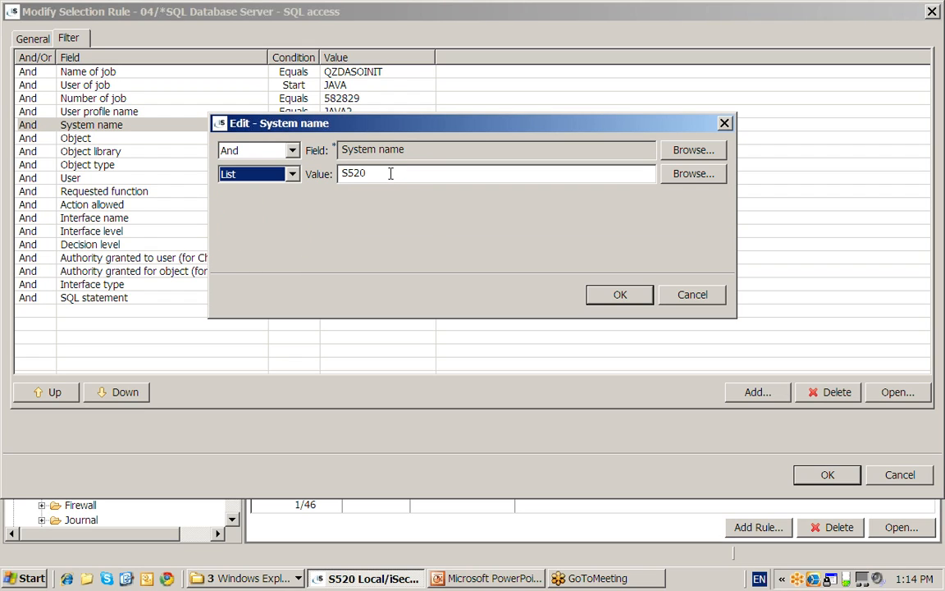
{"action": "left_click", "coordinate": [391, 173]}
{"action": "type", "text": "S620 S74"}
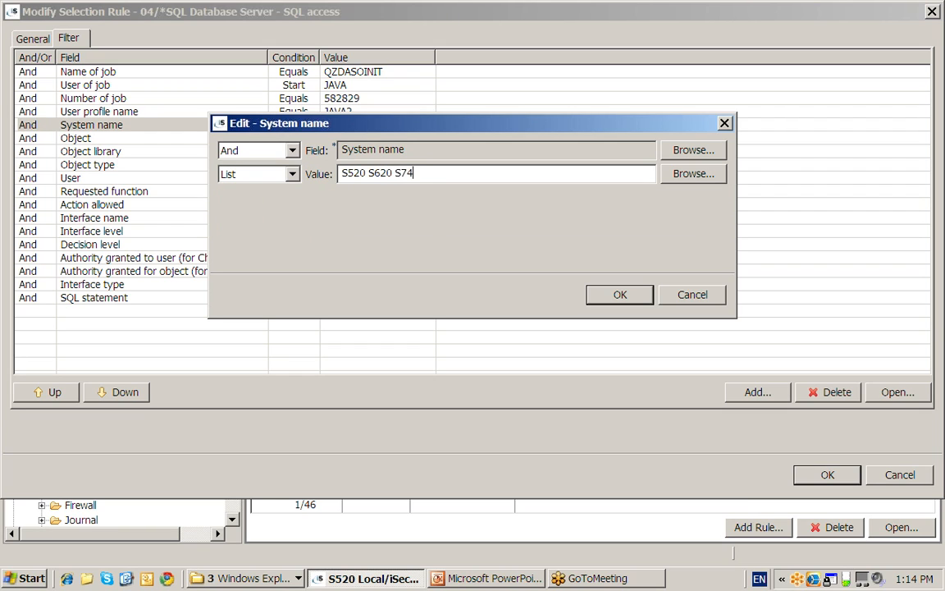
{"action": "key", "text": "BackSpace"}
{"action": "left_click", "coordinate": [619, 294]}
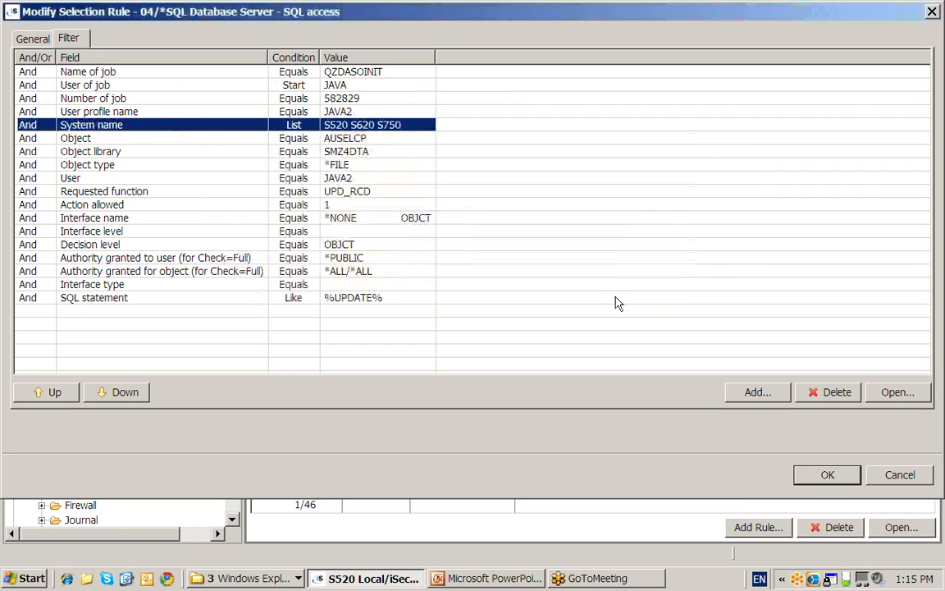
Delete all filter conditions from Object through Interface type, keeping the SQL statement condition
{"action": "left_click", "coordinate": [334, 140]}
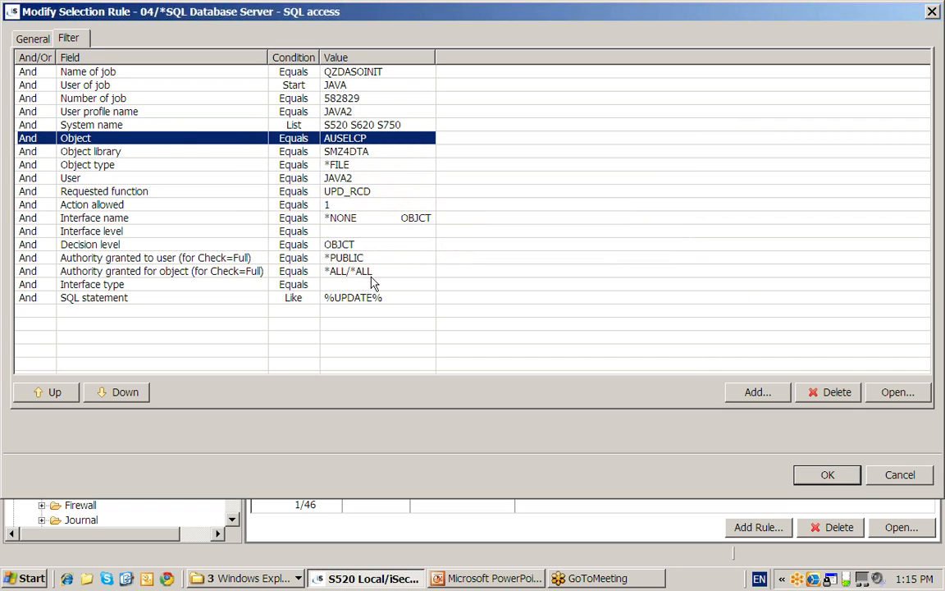
{"action": "left_click", "coordinate": [365, 284], "text": "shift"}
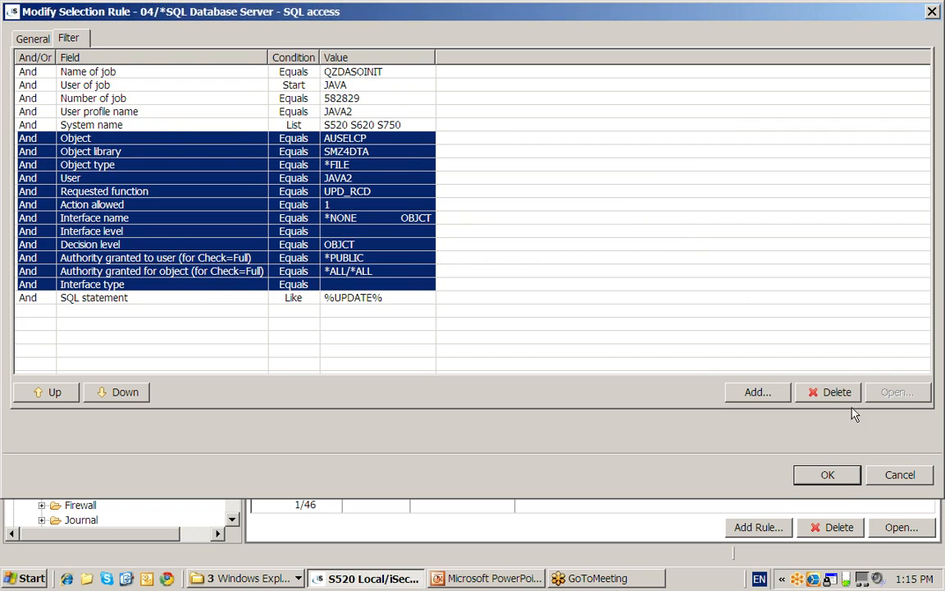
{"action": "left_click", "coordinate": [836, 393]}
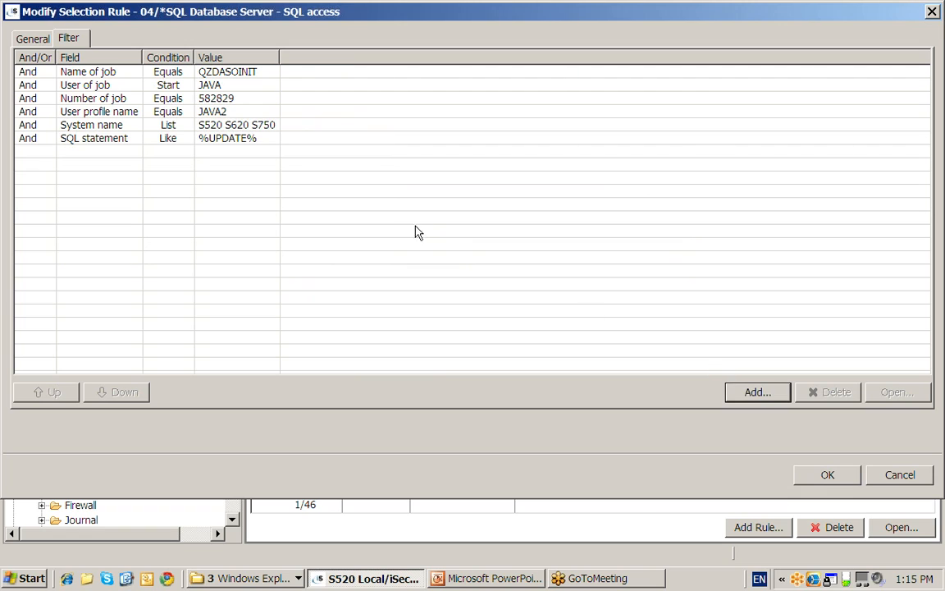
Delete the Name of job, Number of job and User profile name conditions and save the modified SQL access rule
{"action": "left_click", "coordinate": [253, 74]}
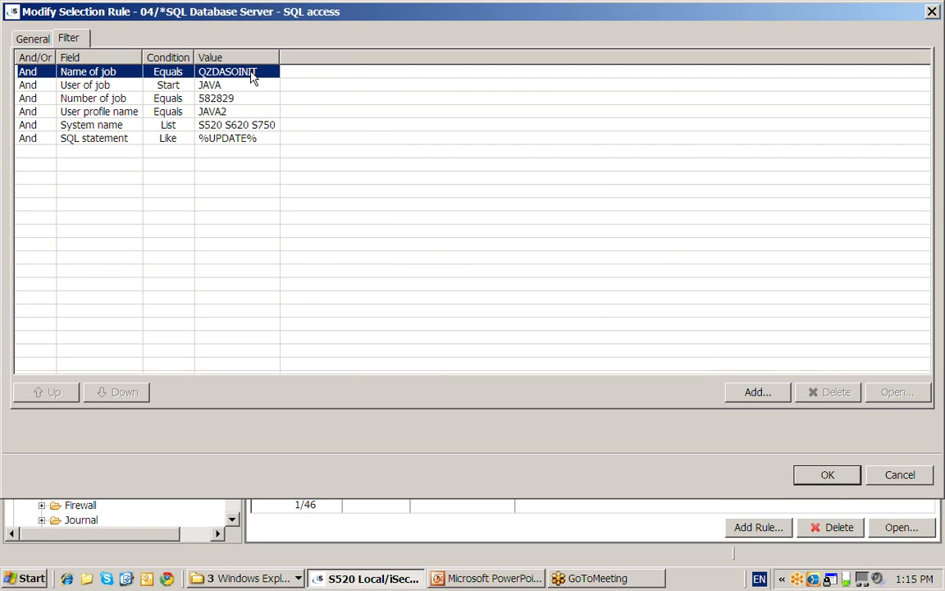
{"action": "left_click", "coordinate": [247, 102], "text": "ctrl"}
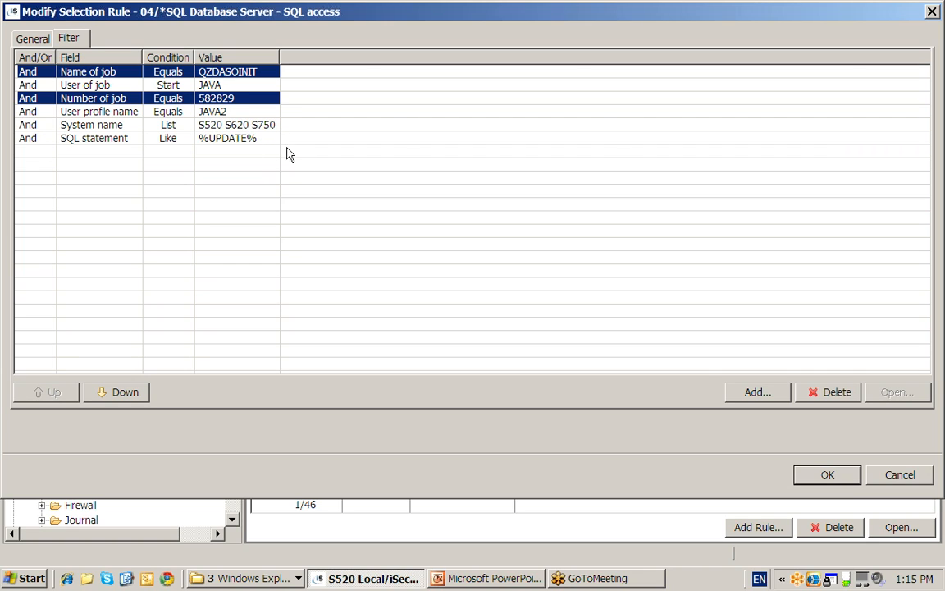
{"action": "left_click", "coordinate": [235, 115], "text": "ctrl"}
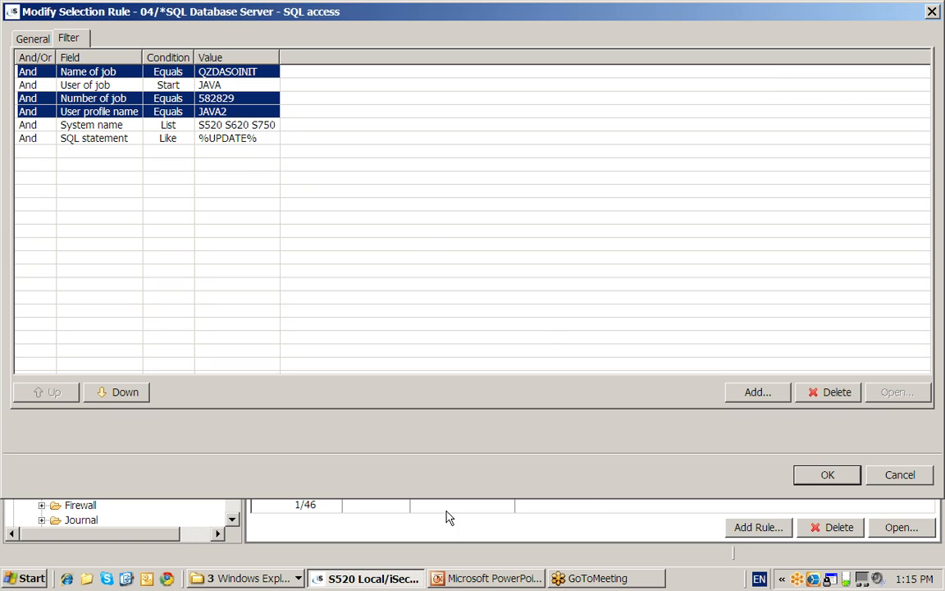
{"action": "left_click", "coordinate": [816, 393]}
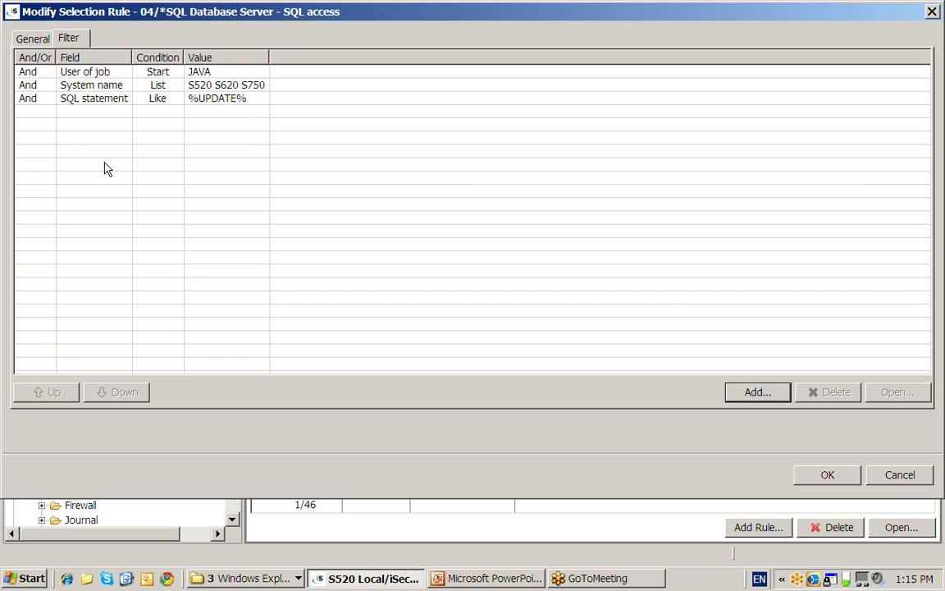
{"action": "left_click", "coordinate": [827, 476]}
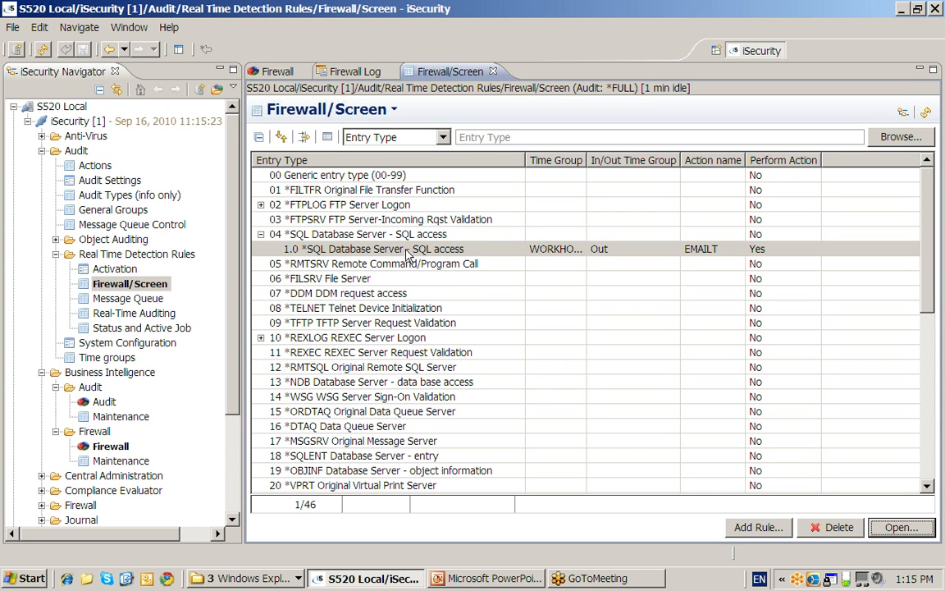
{"action": "left_click", "coordinate": [408, 251]}
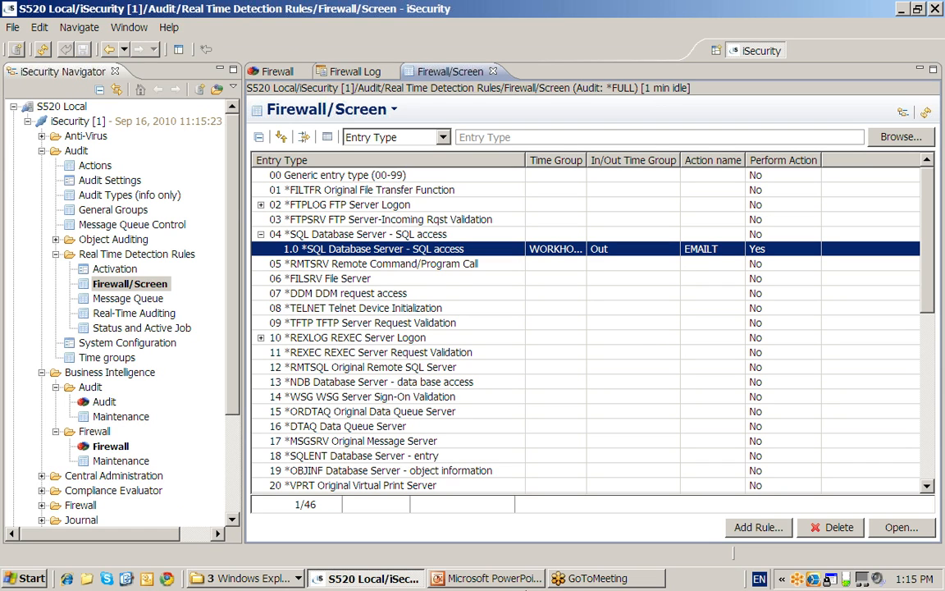
Switch to the PowerPoint presentation and start the slide show from the current demo overview slide
{"action": "left_click", "coordinate": [510, 578]}
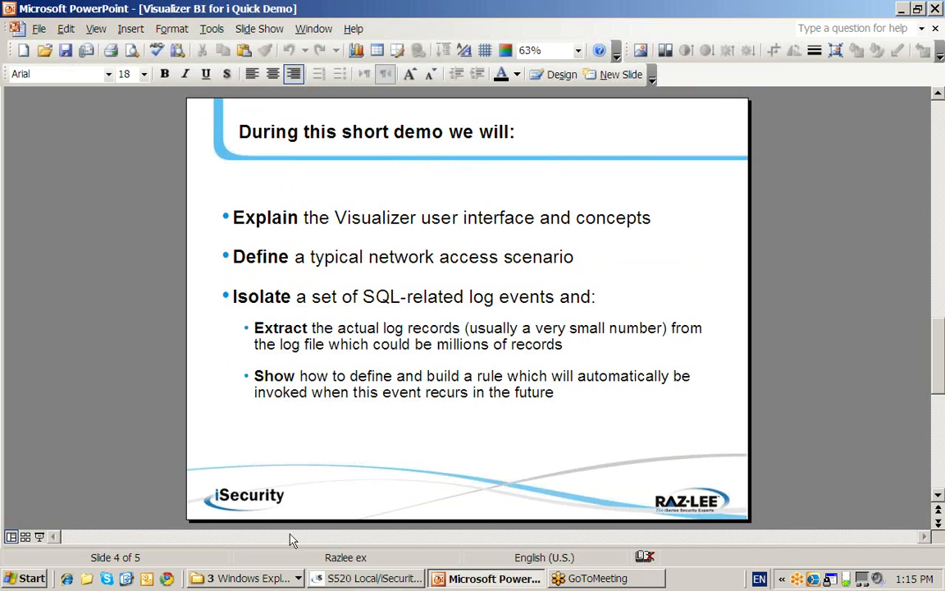
{"action": "left_click", "coordinate": [38, 533]}
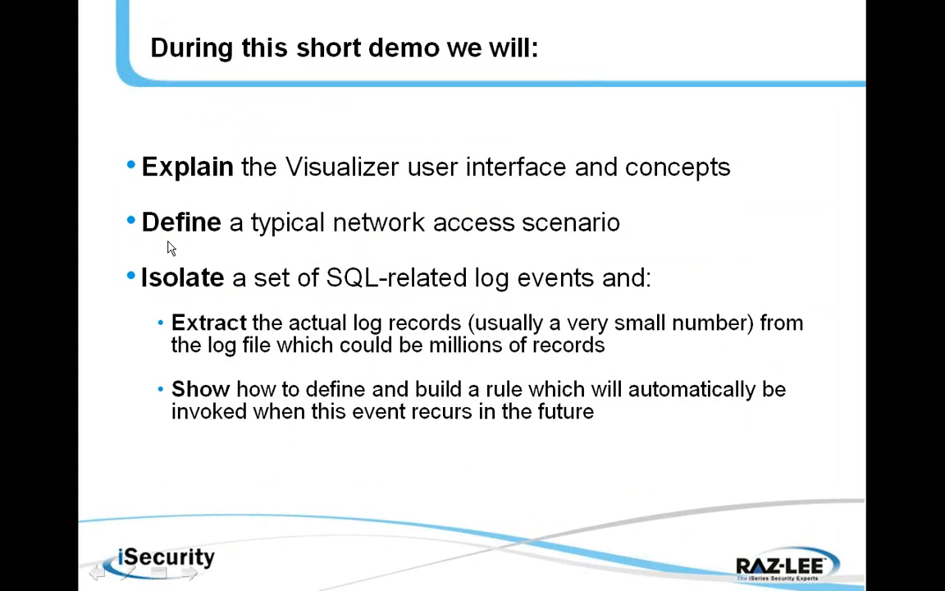